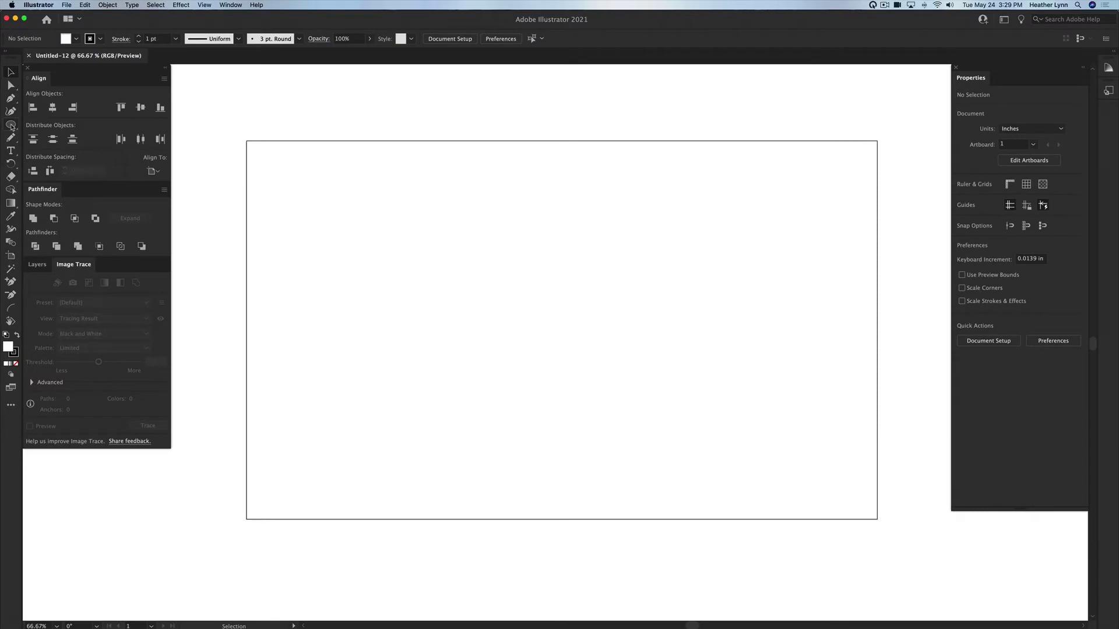
click(10, 125)
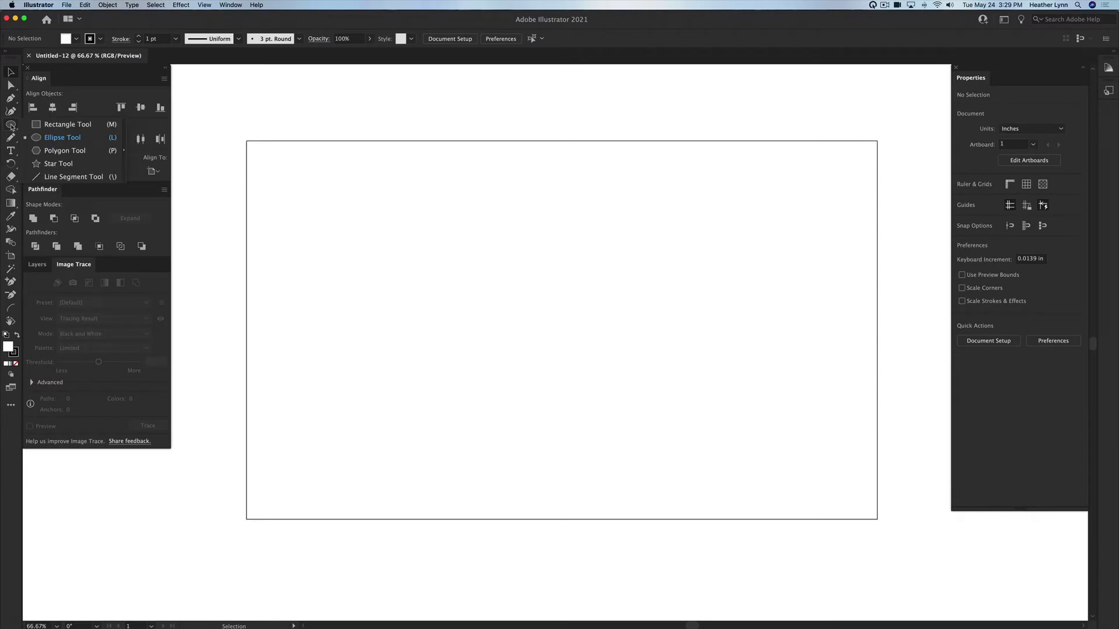
With the Line Segment Tool, draw a horizontal line about 9.93 in wide across the artboard
click(74, 177)
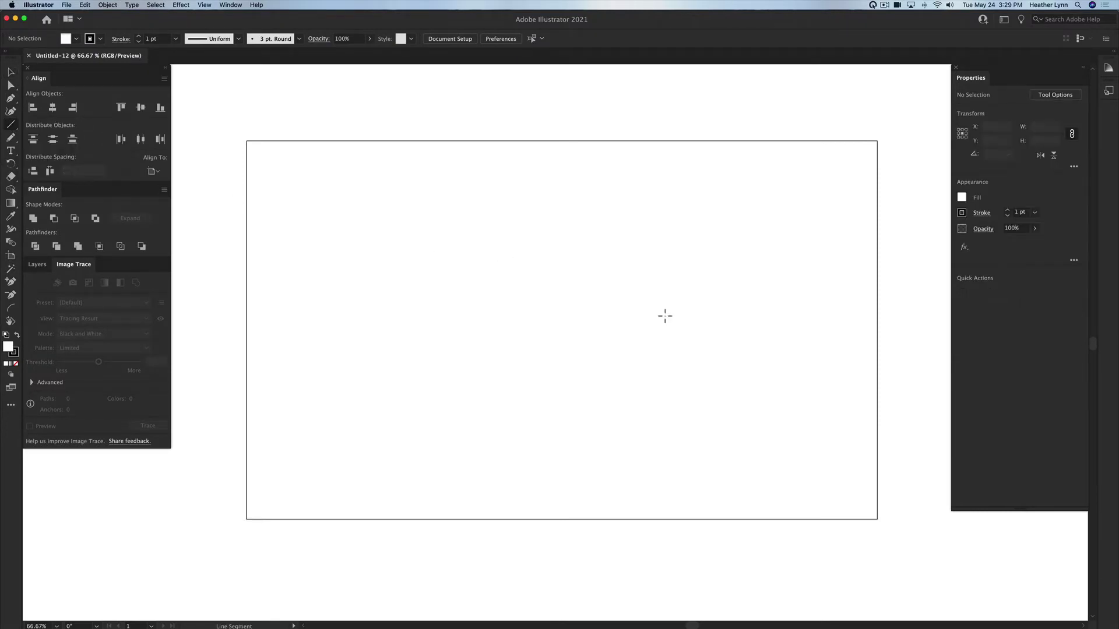
scroll(653, 312, right, 2)
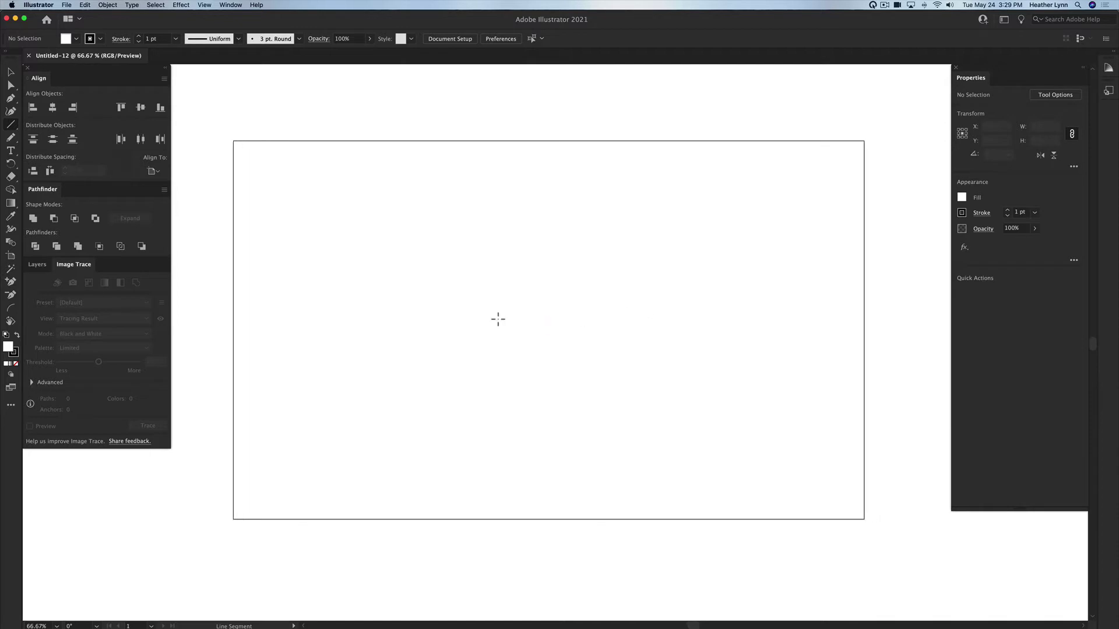
drag(380, 267, 692, 267)
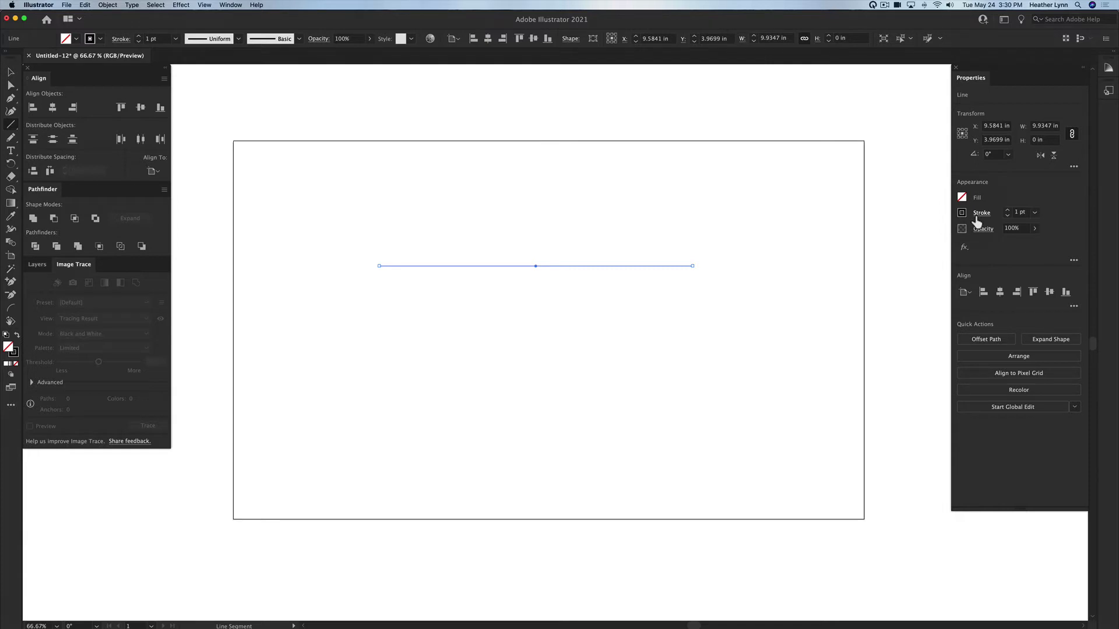
Set the horizontal line's stroke weight to 8 pt
click(1034, 212)
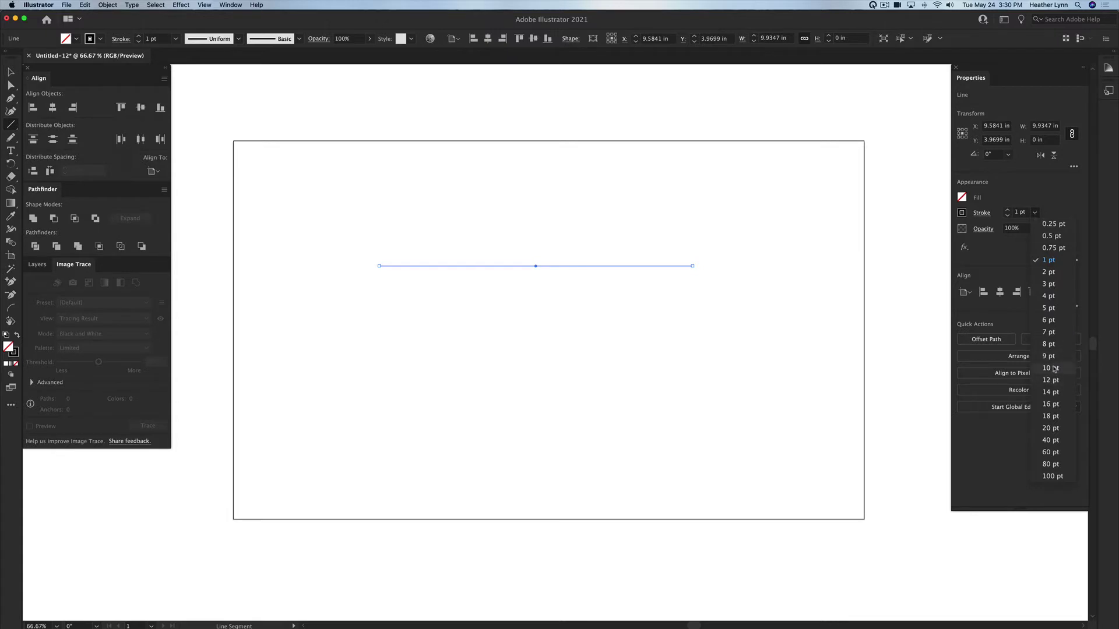
click(1050, 345)
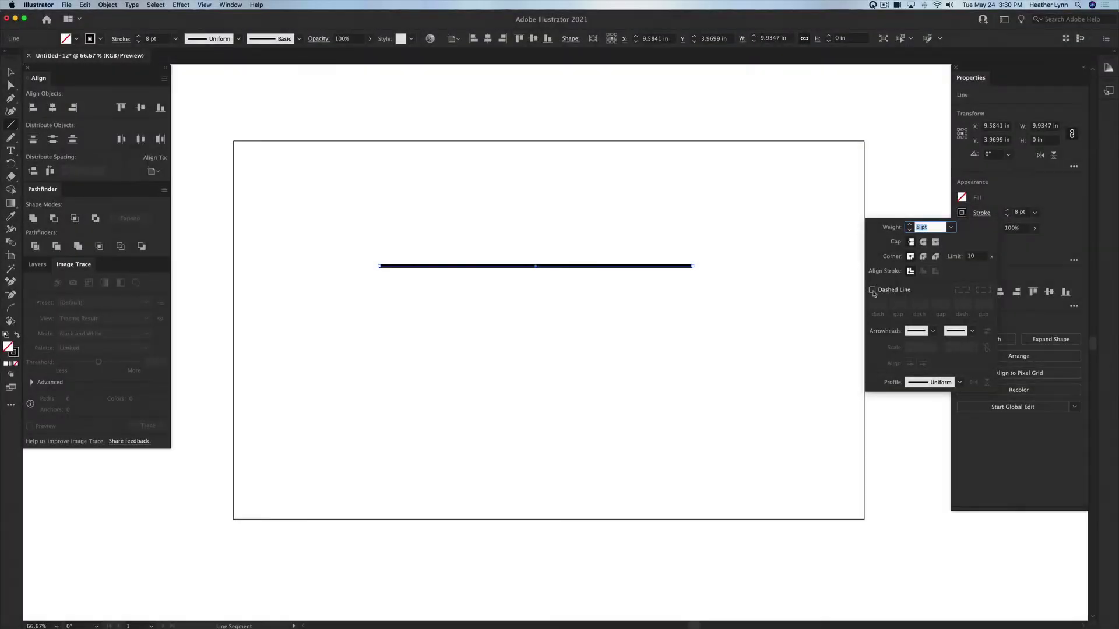
Turn on Dashed Line for the 8 pt stroke with 30 pt dashes
click(873, 290)
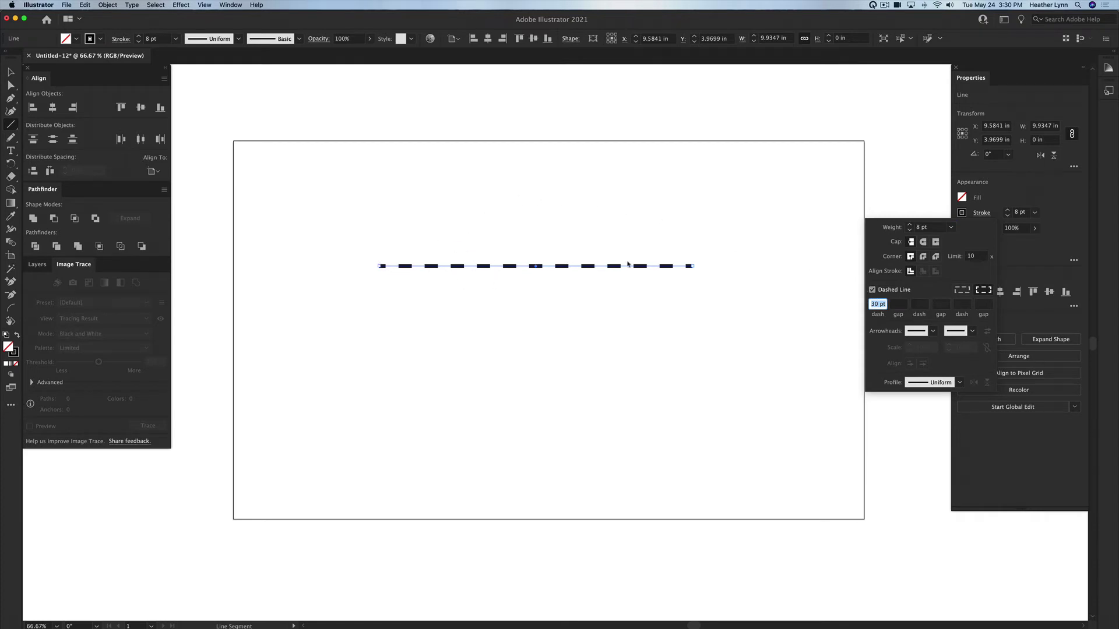
click(902, 288)
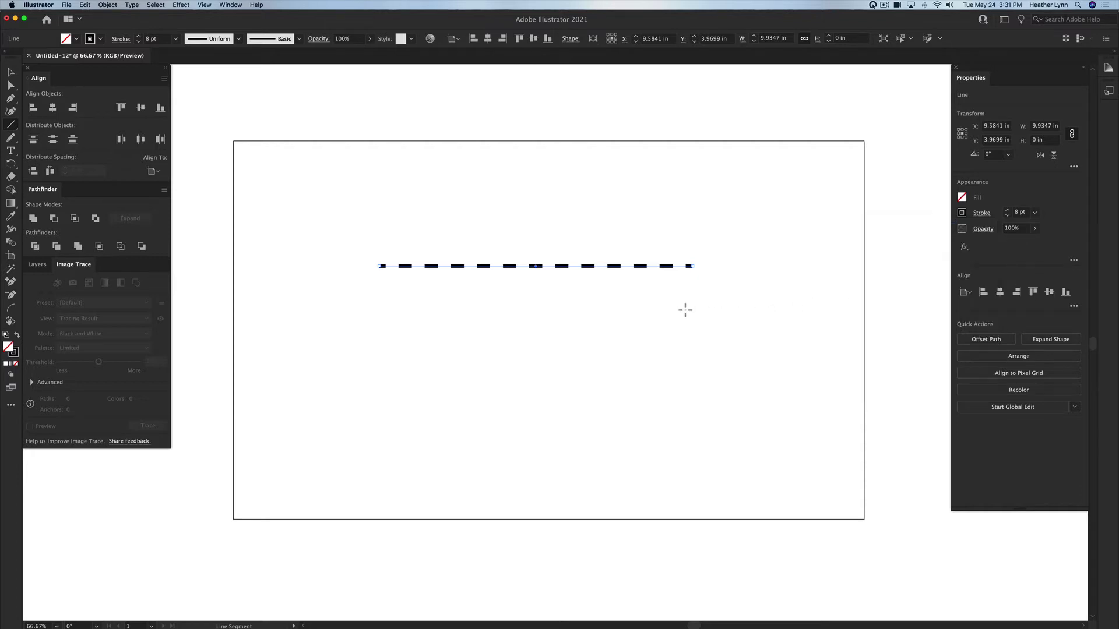
key(super+y)
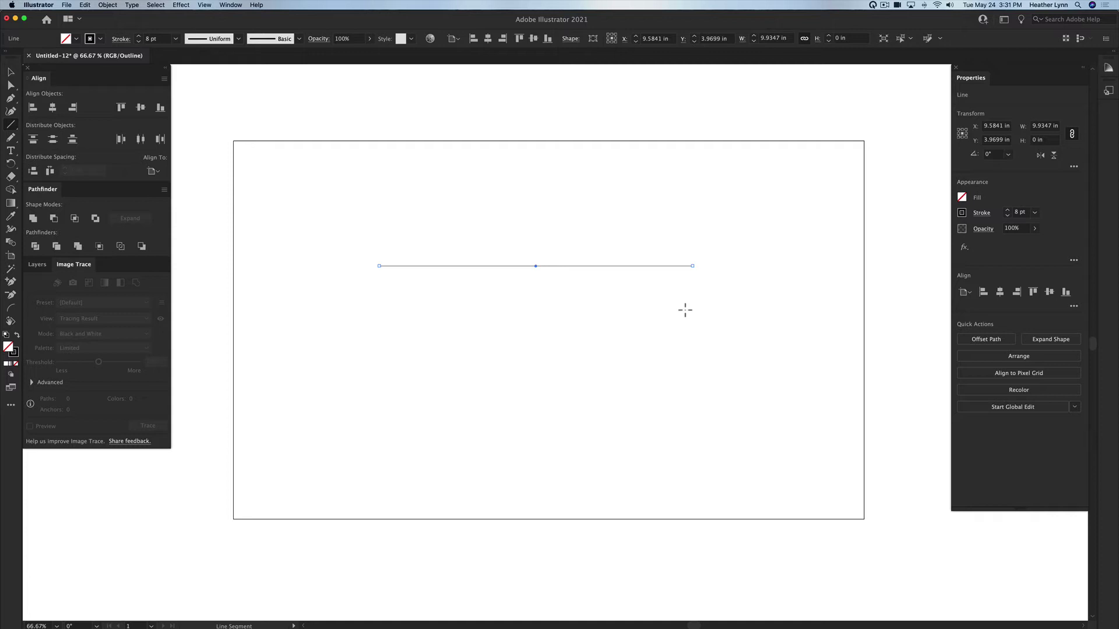
key(super+y)
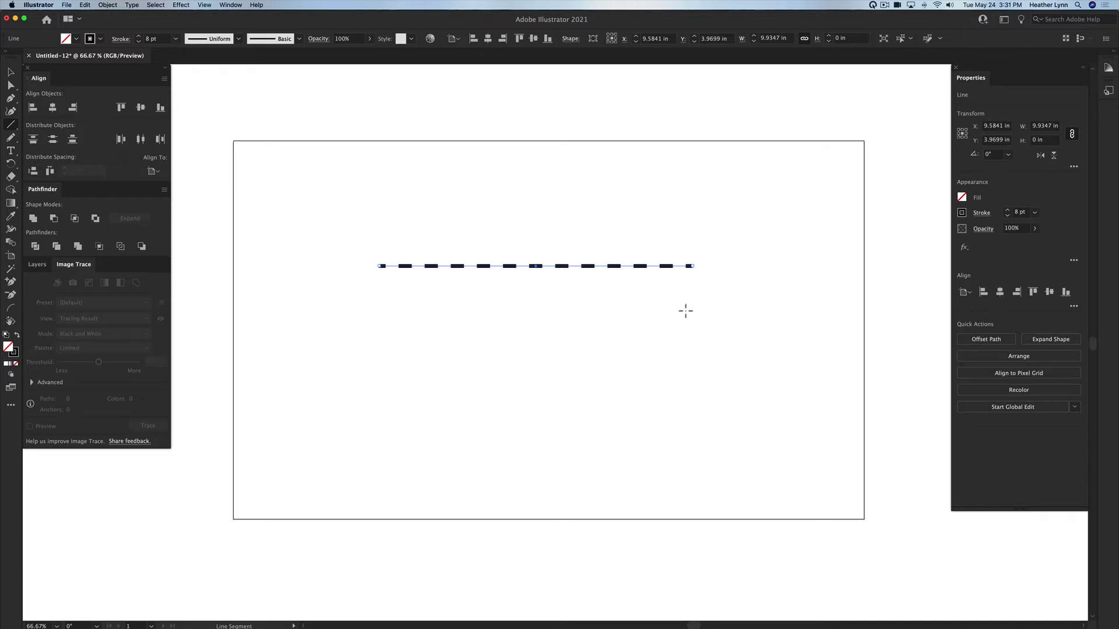
key(v)
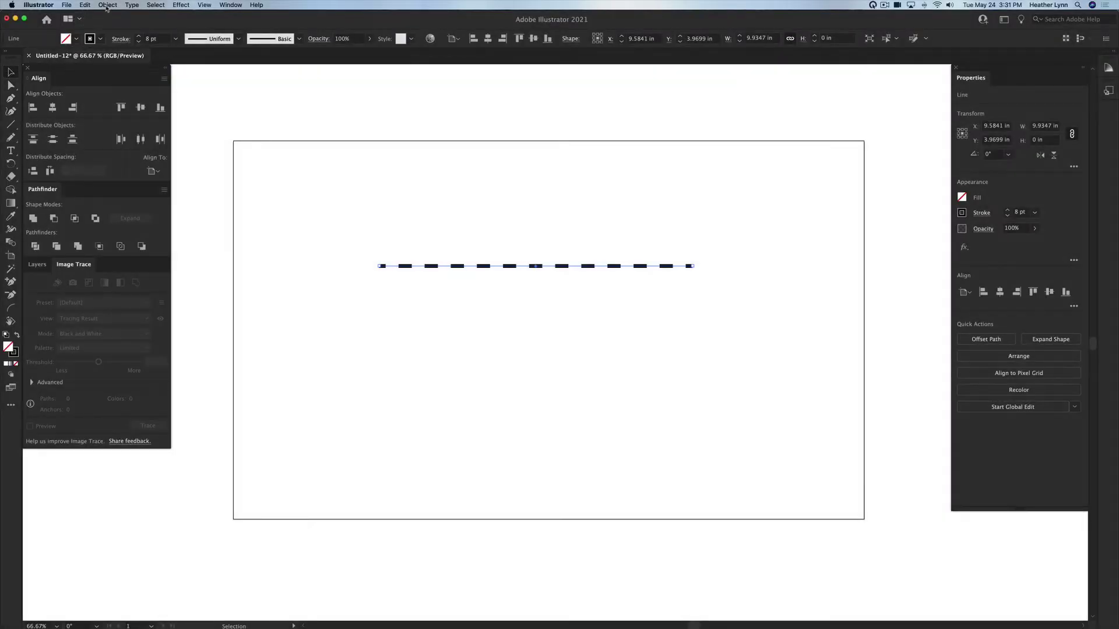
Expand the dashed line's appearance, then expand its fill and stroke into separate shapes
click(107, 5)
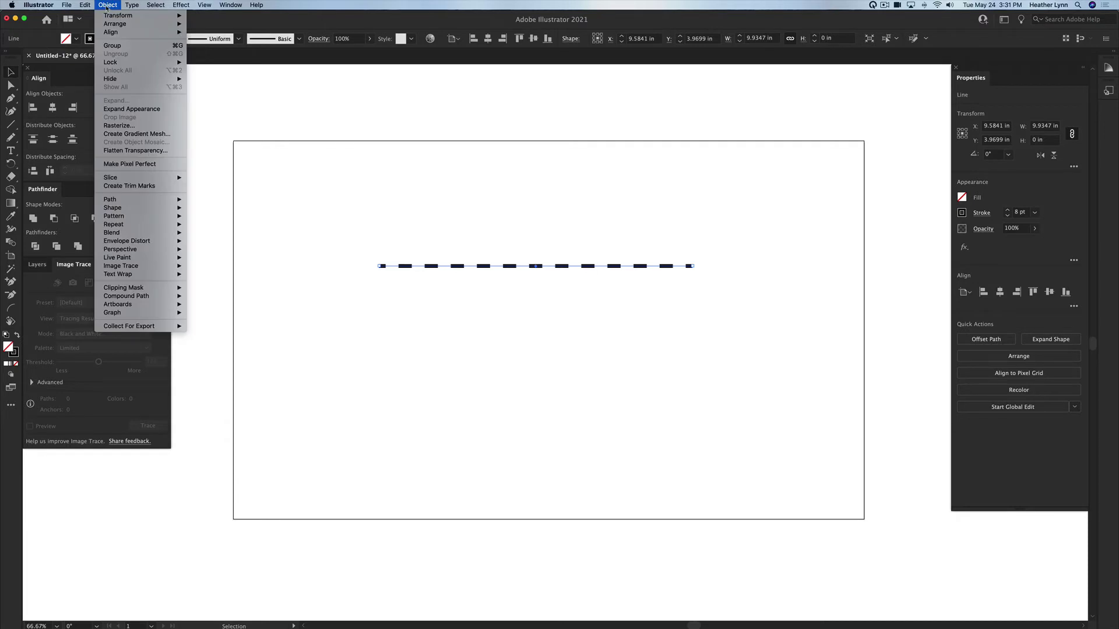
click(169, 110)
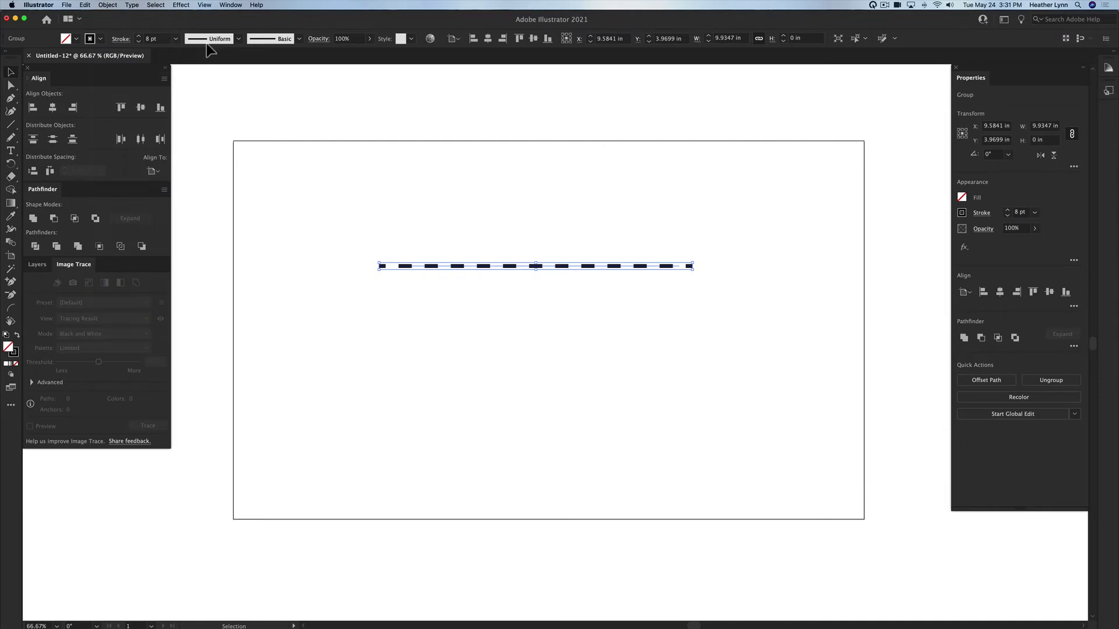
click(108, 5)
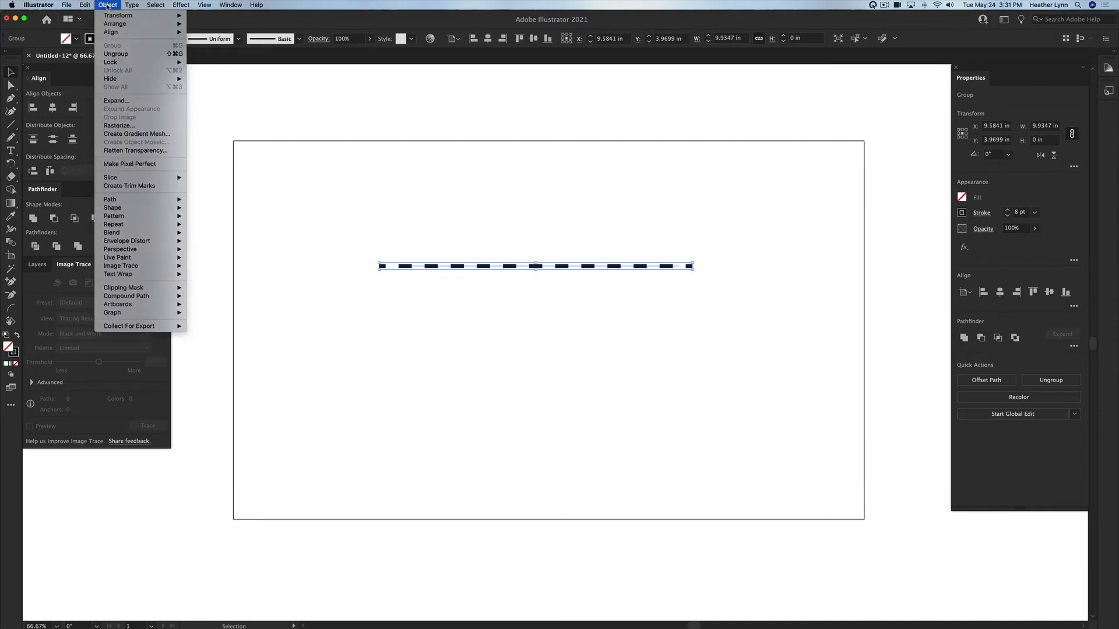
click(131, 102)
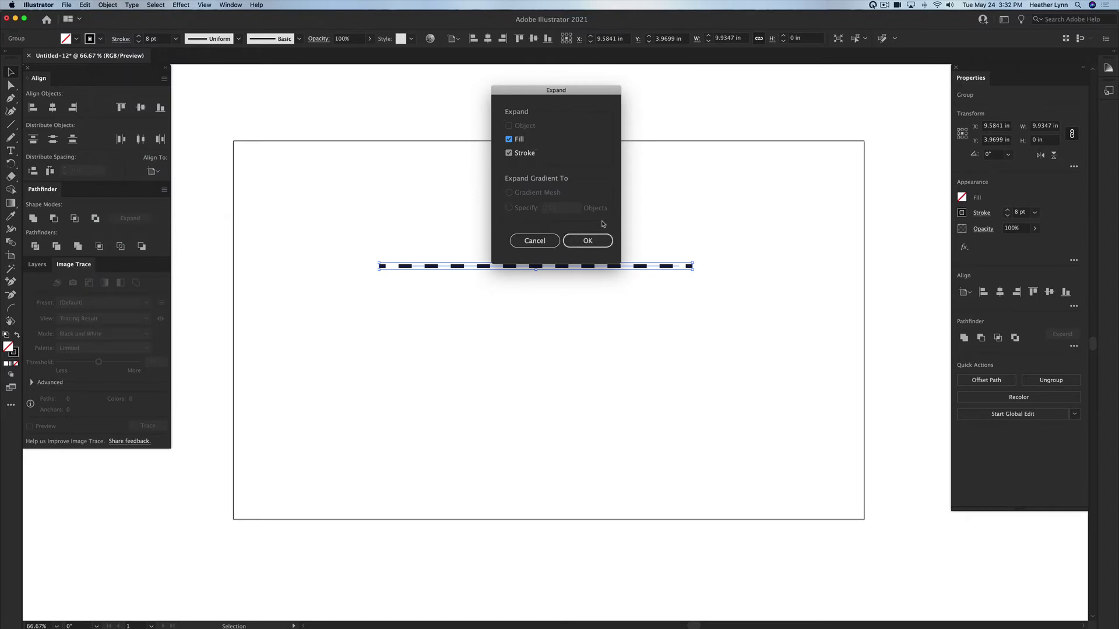
click(602, 243)
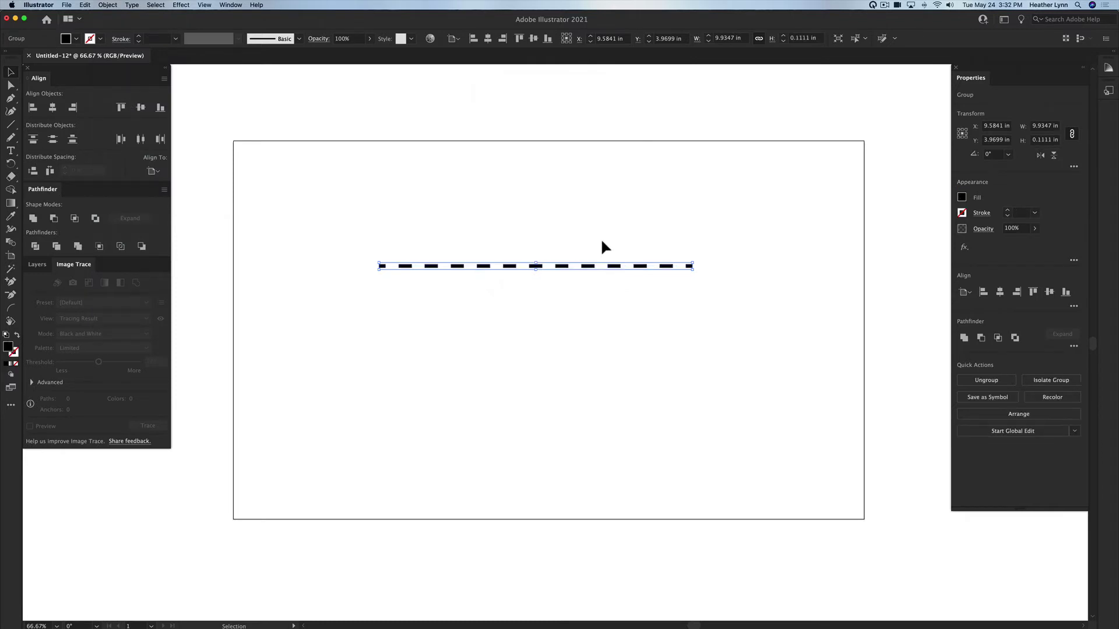
Deselect and inspect the expanded dashes in Outline view, then return to Preview
click(626, 279)
key(super+y)
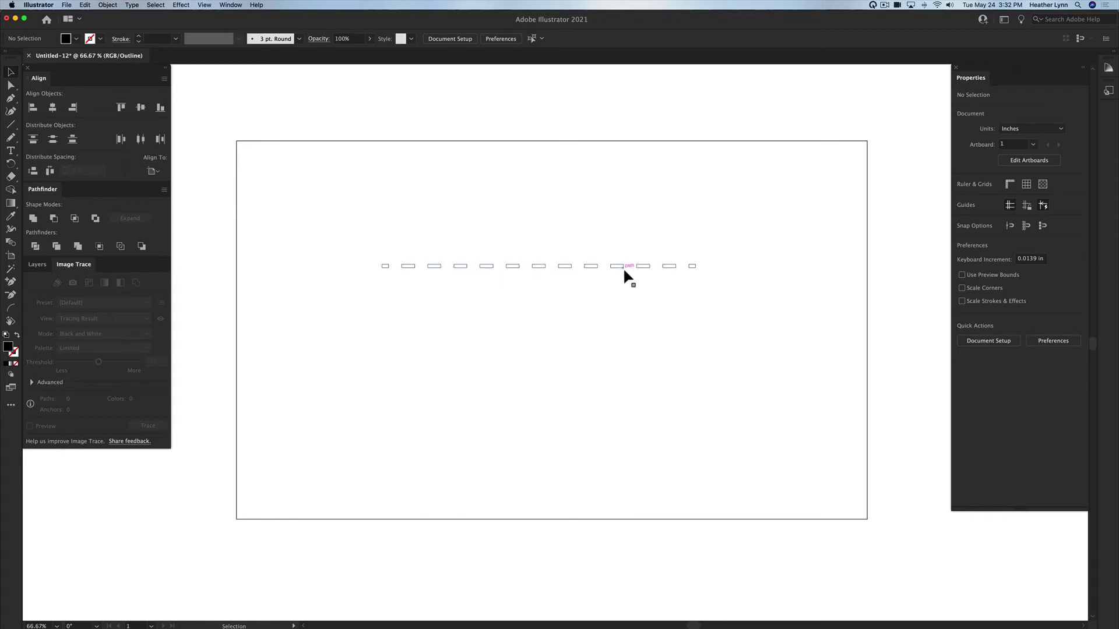
key(super+y)
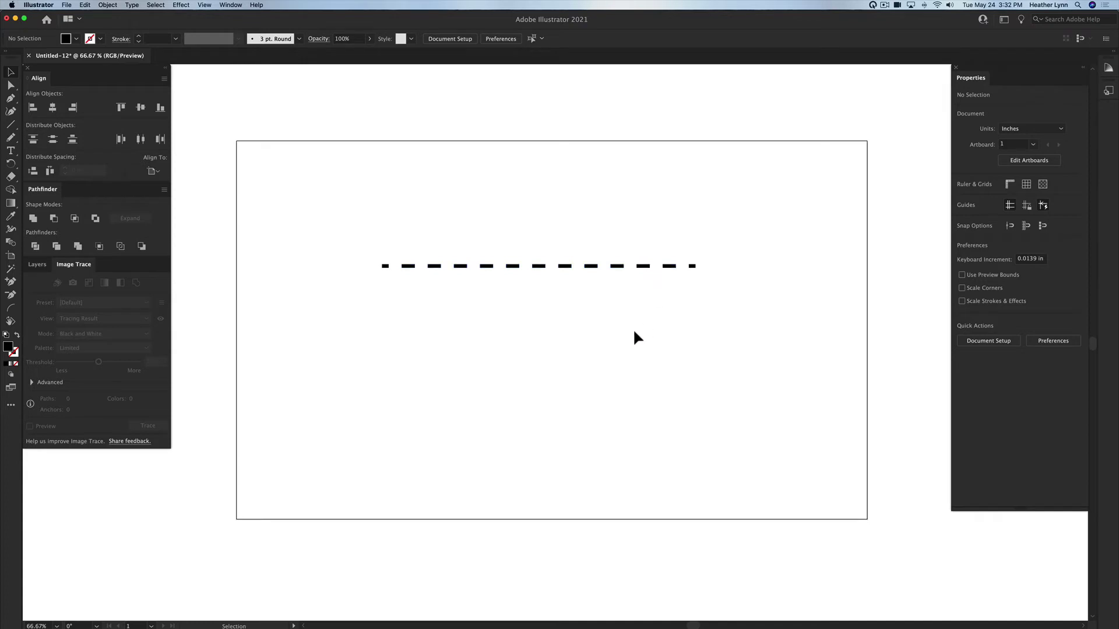
Draw a 4.3507 in square below the dashes, with no fill and an 8 pt black stroke
key(m)
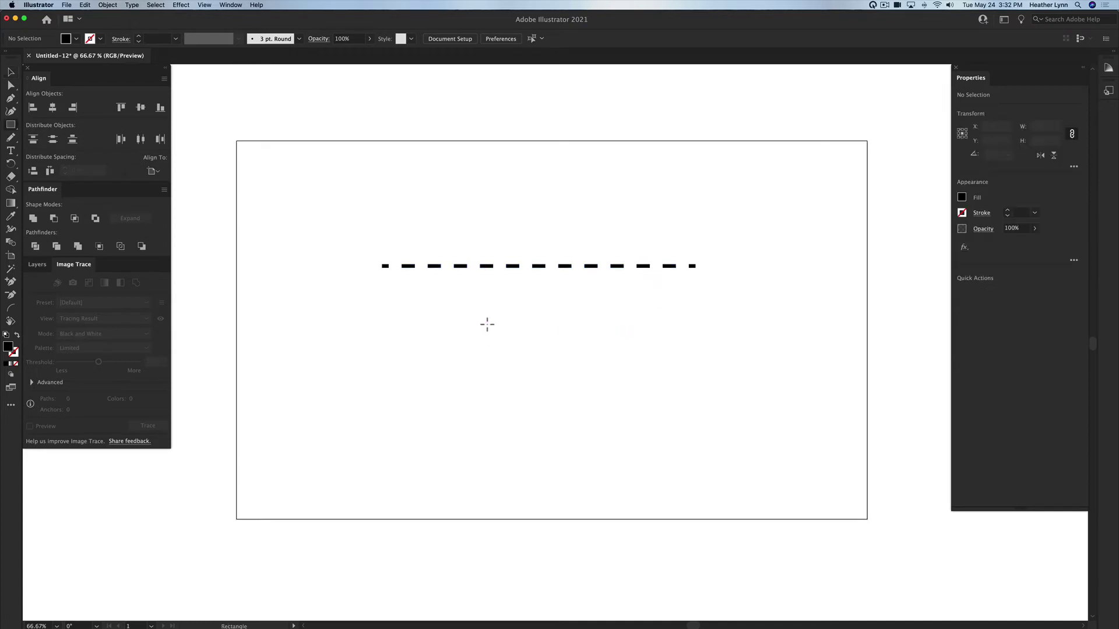
drag(487, 324, 621, 459)
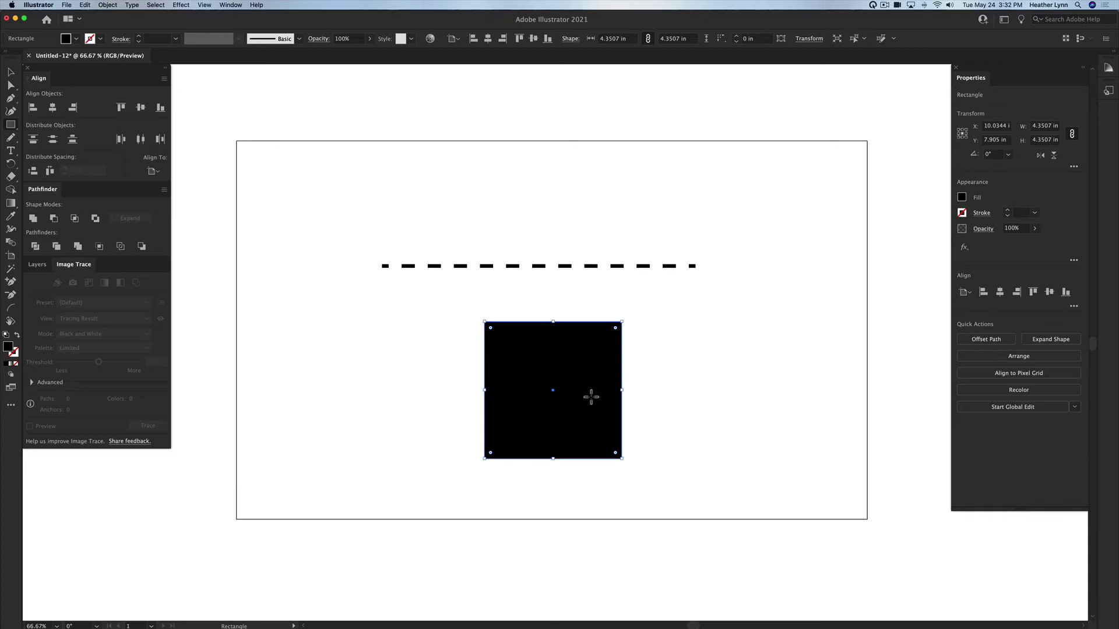
key(shift+x)
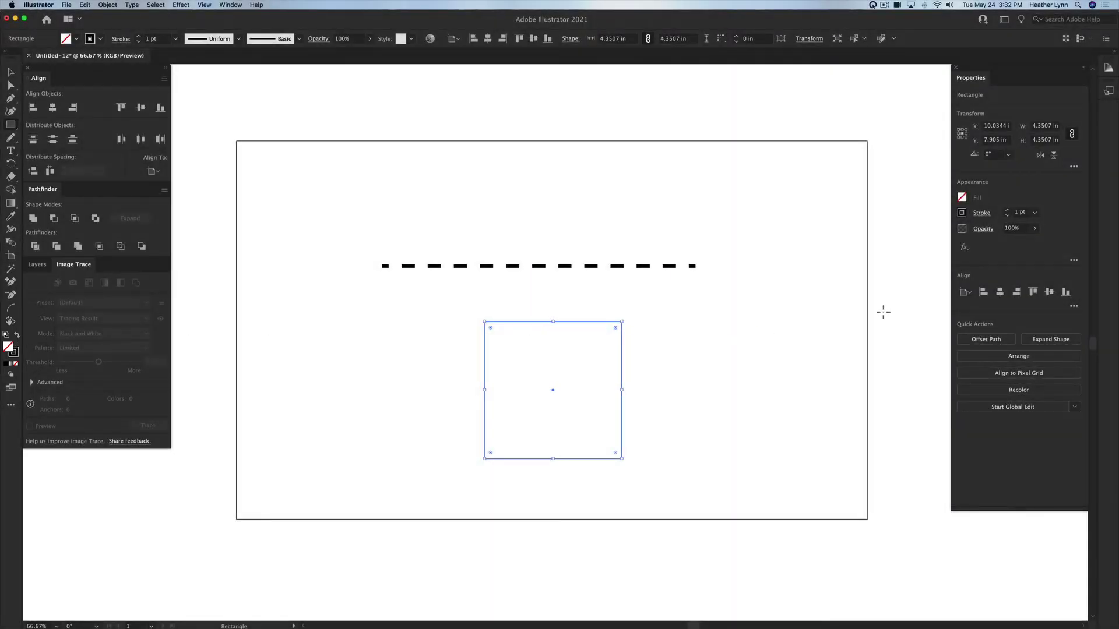
click(1035, 214)
click(1055, 342)
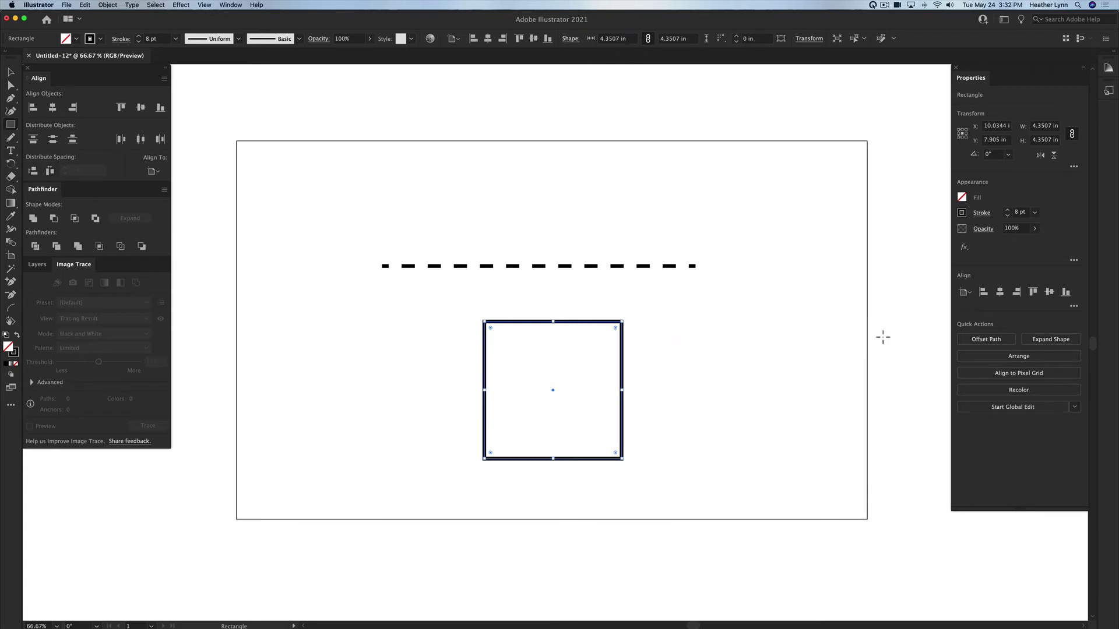
Dash the square's outline with 30 pt dashes, preserving exact dash and gap lengths
click(981, 215)
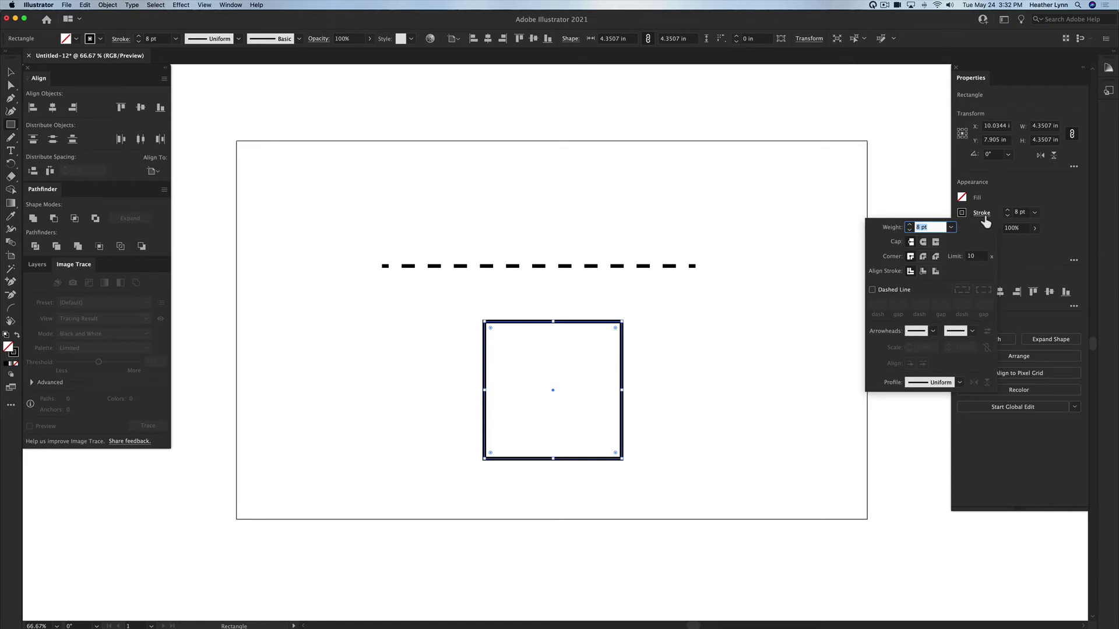
click(872, 290)
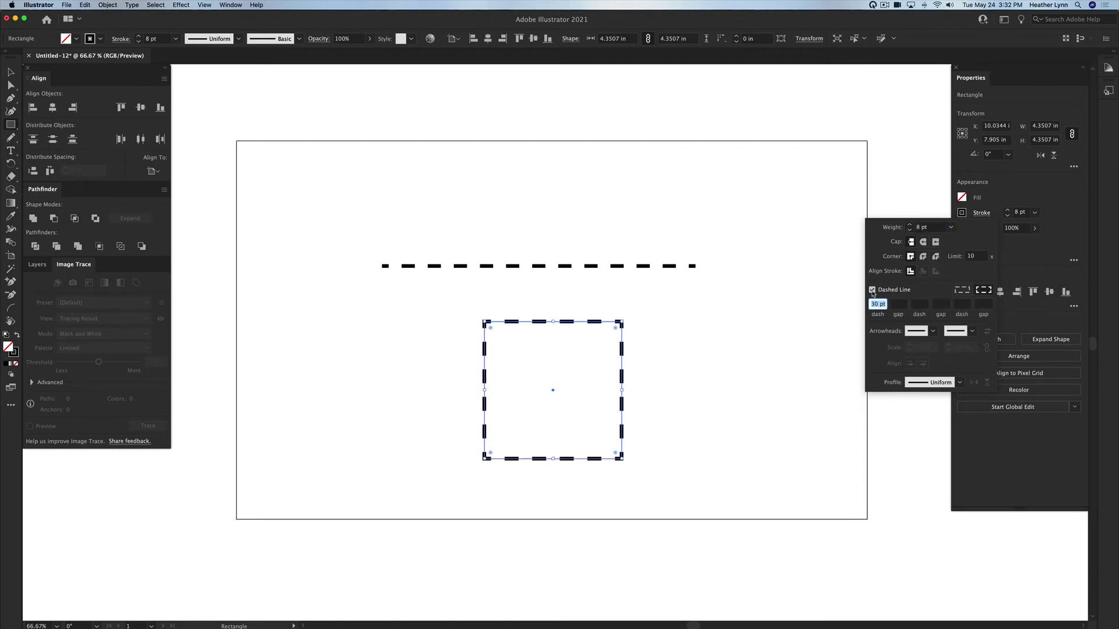
click(961, 291)
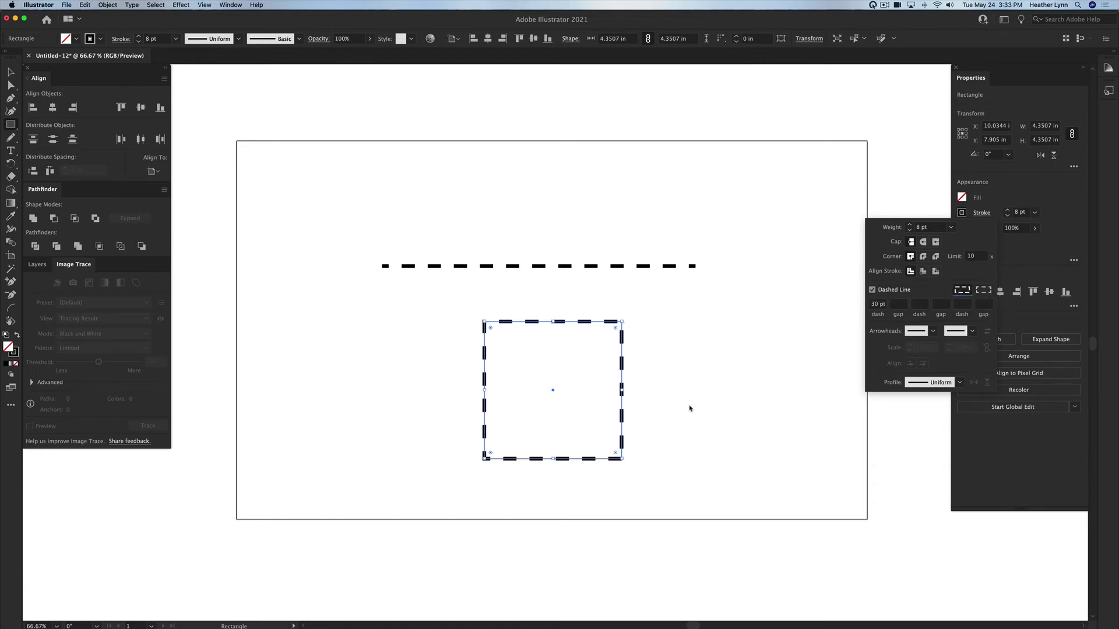
Change the square's dash alignment to 'Align dashes to corners and path ends', then reselect it
click(689, 362)
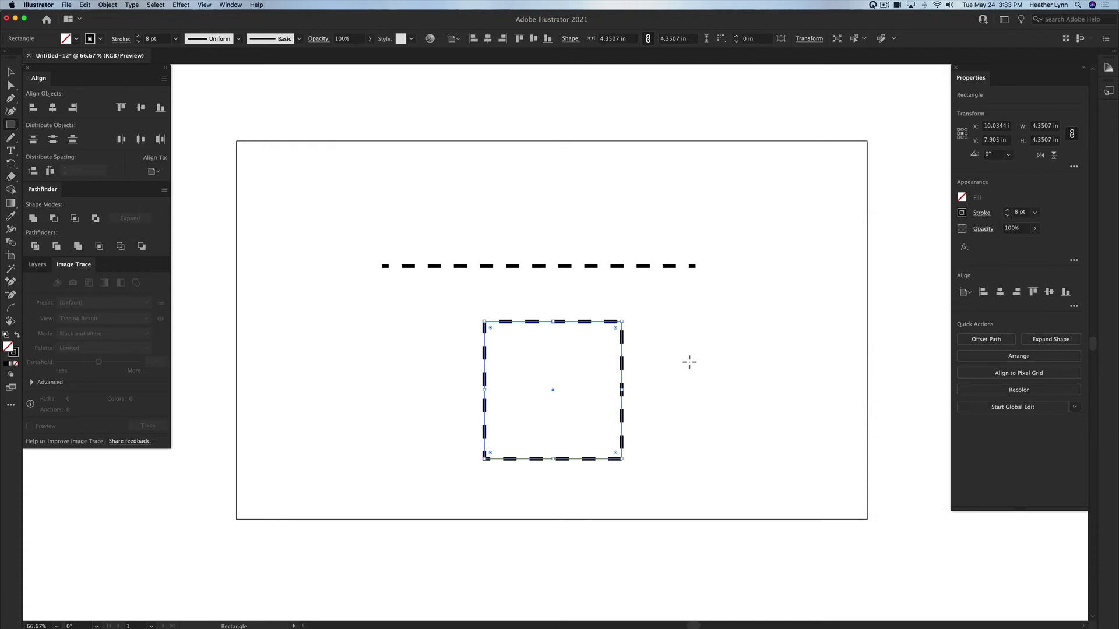
key(v)
click(657, 384)
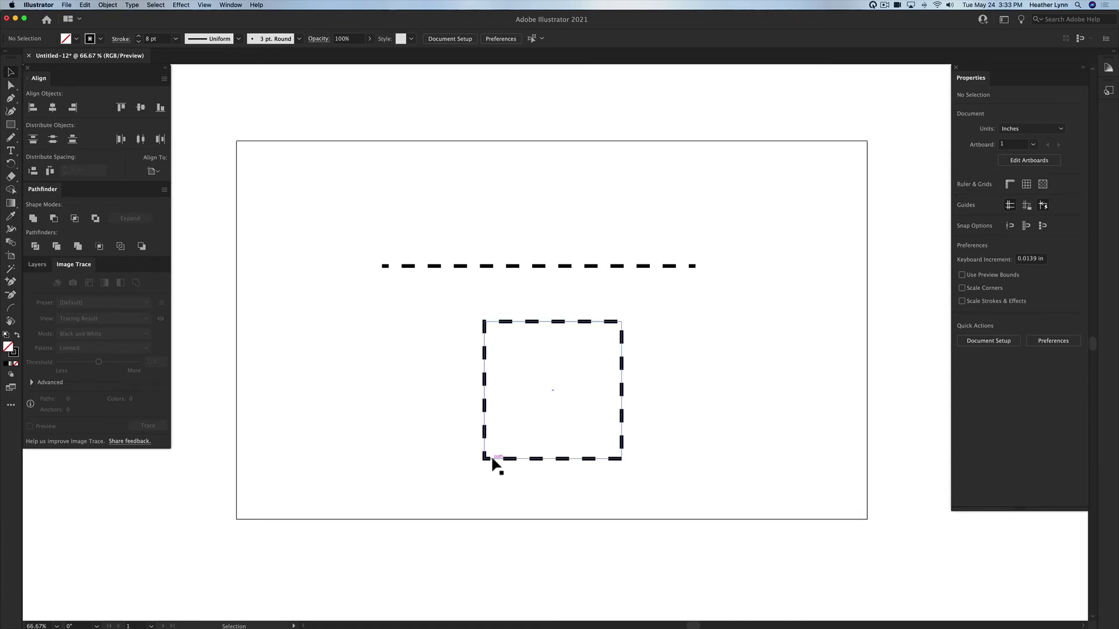
click(577, 376)
click(979, 216)
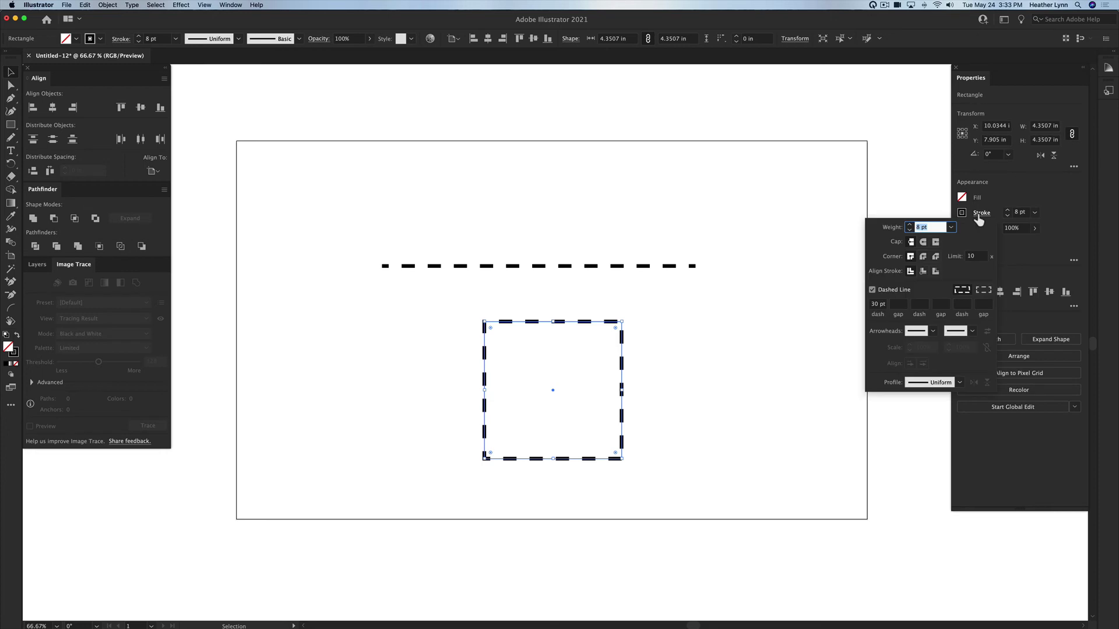
click(983, 290)
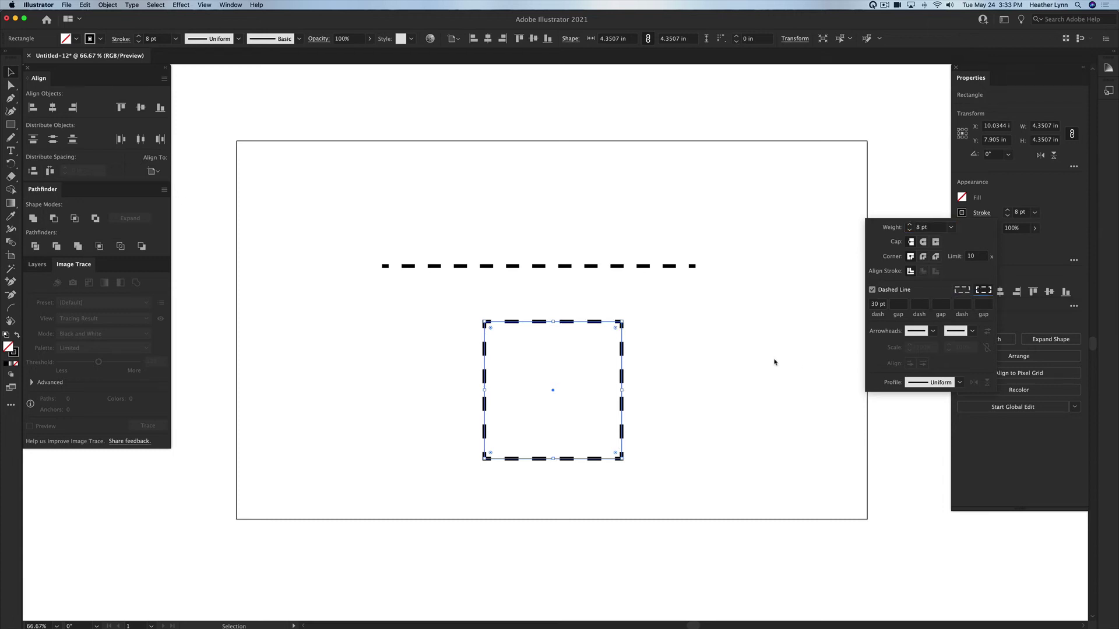
click(751, 402)
click(749, 425)
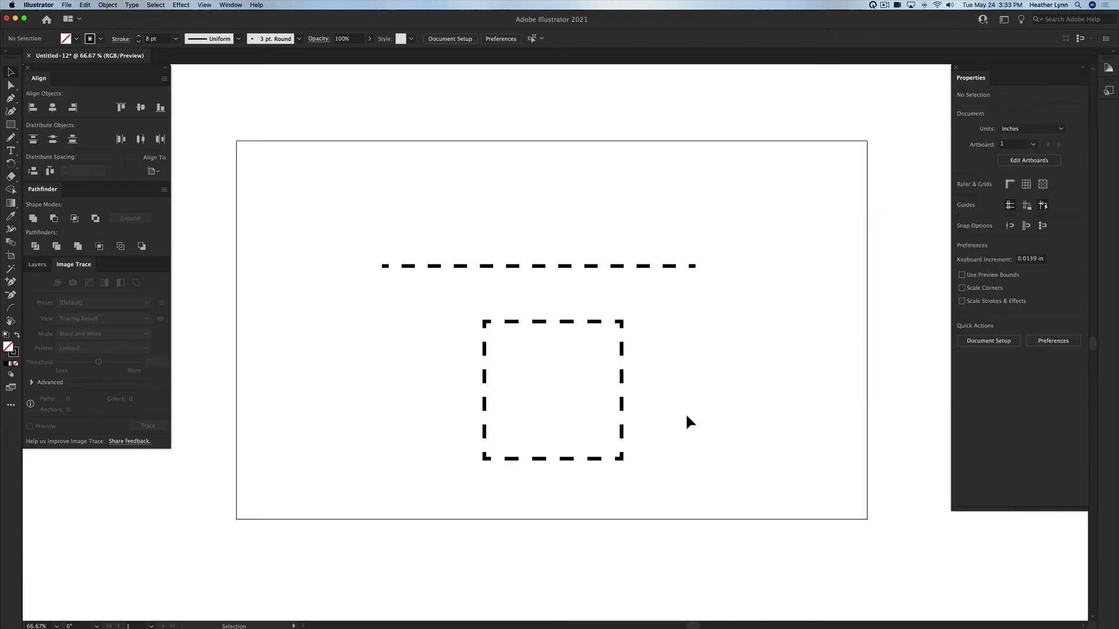
drag(686, 416, 477, 392)
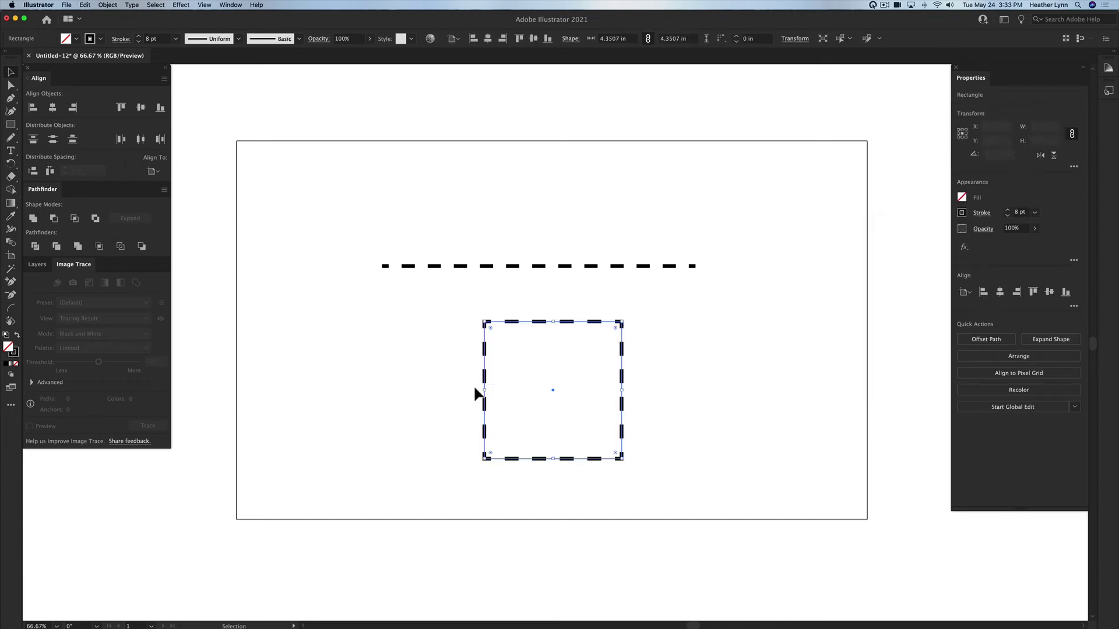
Expand the square's dashed appearance, then expand fill and stroke into filled dash shapes
click(108, 6)
click(149, 109)
click(108, 5)
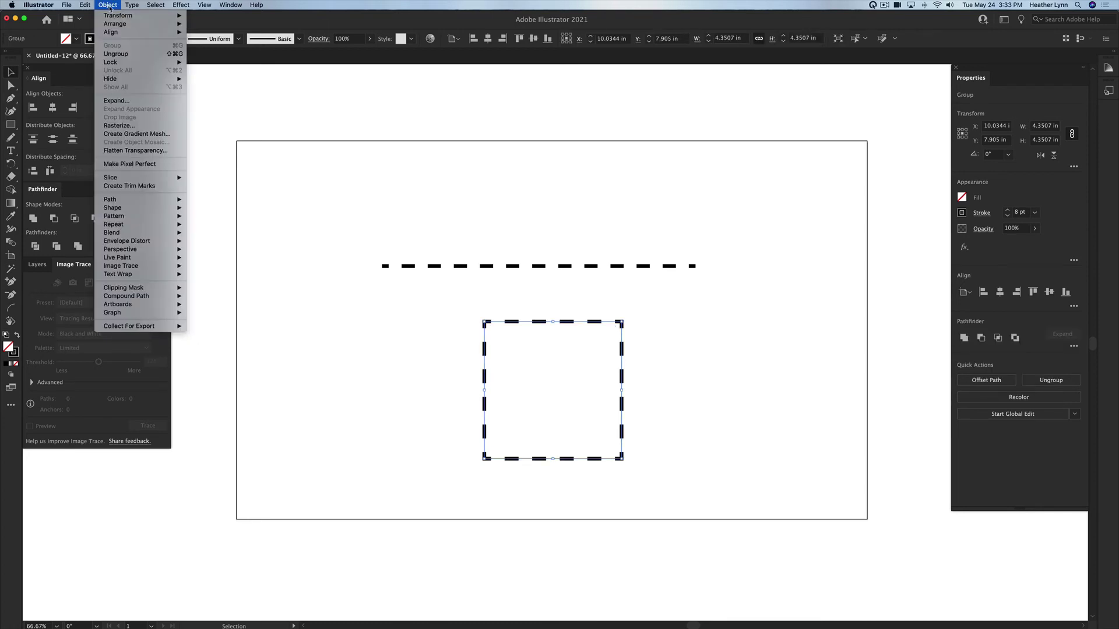
click(133, 102)
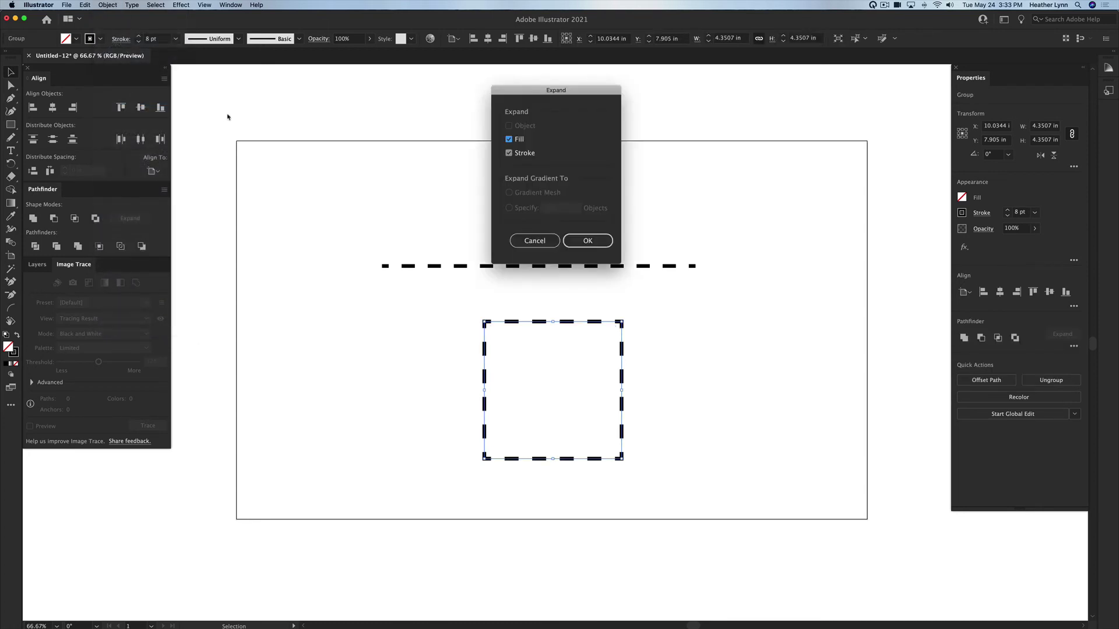
click(586, 240)
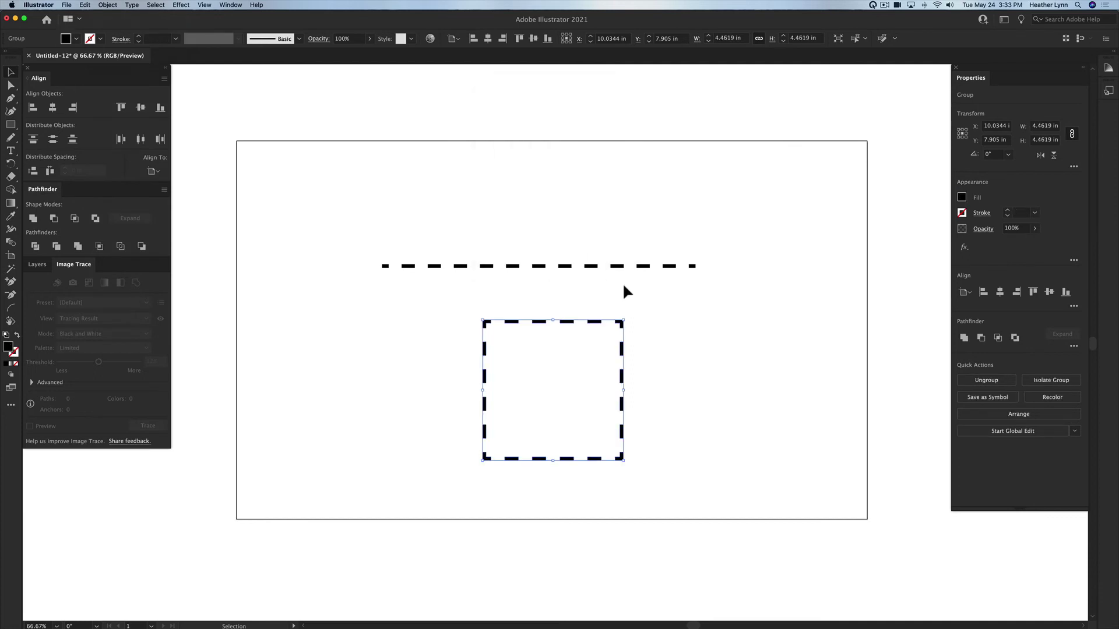
Check the square's expanded dash paths in Outline view, then return to Preview
key(super+y)
click(758, 375)
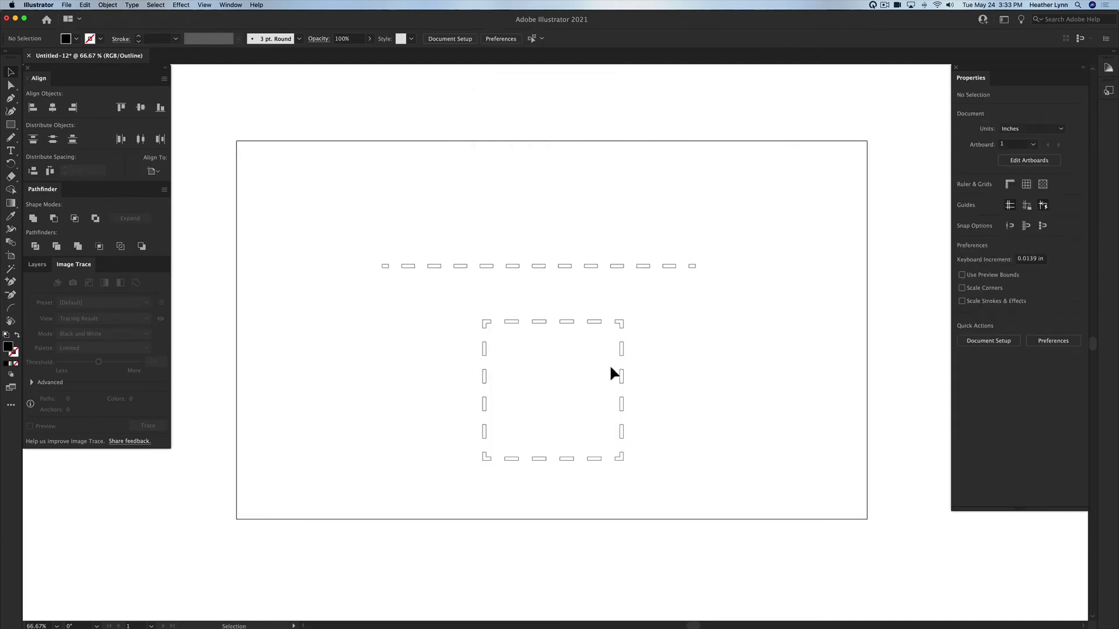
key(super+y)
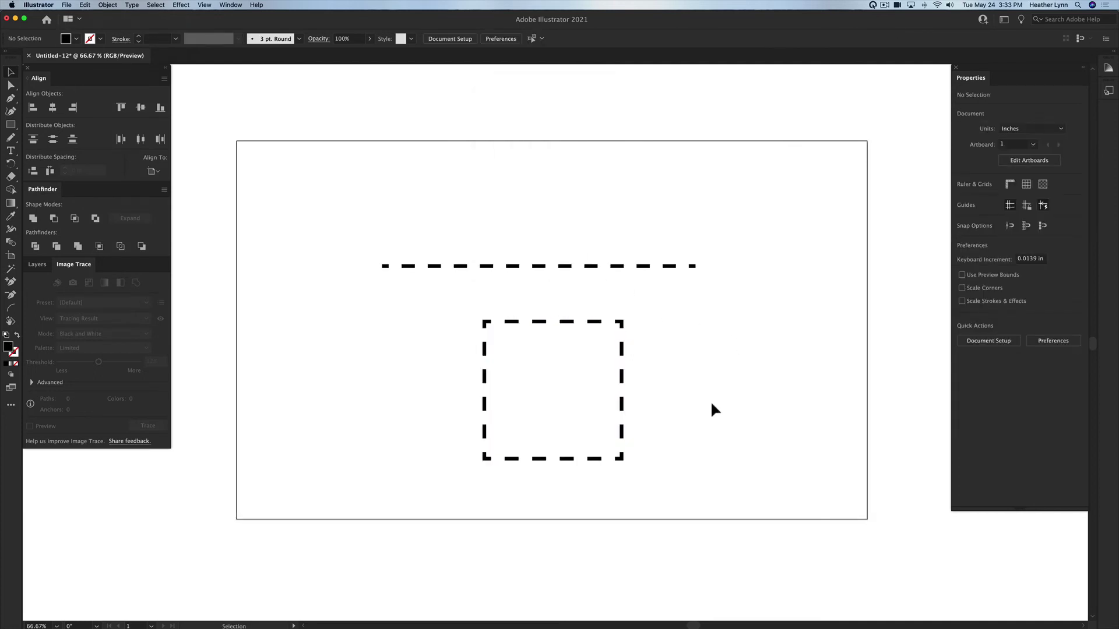
Move both dashed shapes down and left, and draw a new horizontal line near the artboard top
drag(701, 401, 516, 251)
drag(692, 266, 449, 301)
key(l)
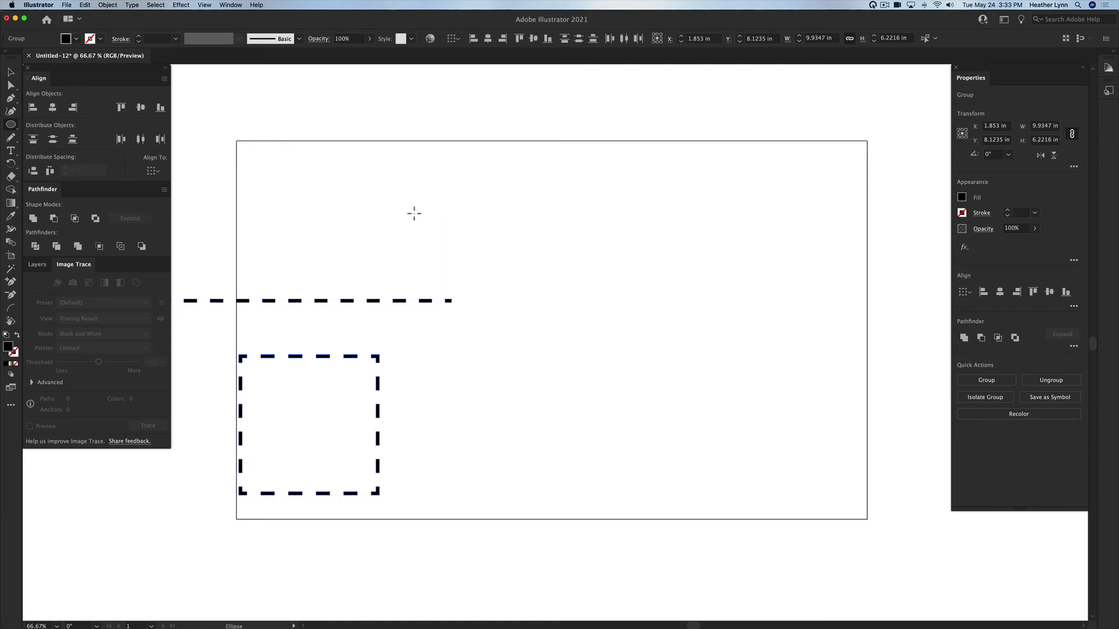
key(backslash)
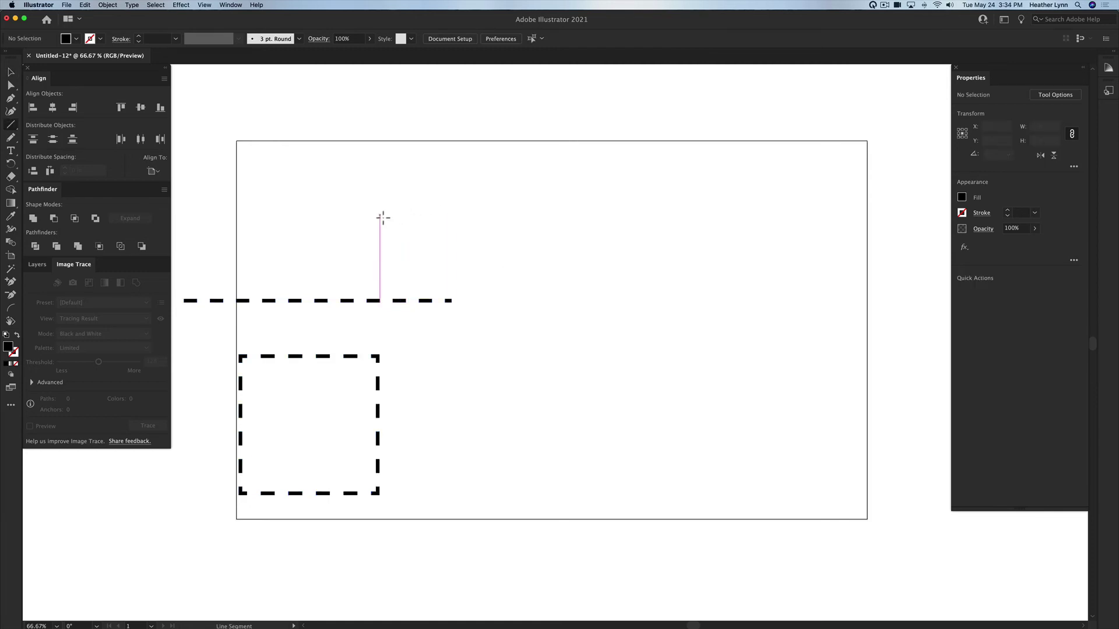
drag(379, 215, 699, 215)
key(v)
Give the new line an 8 pt stroke and make it dashed
click(1034, 212)
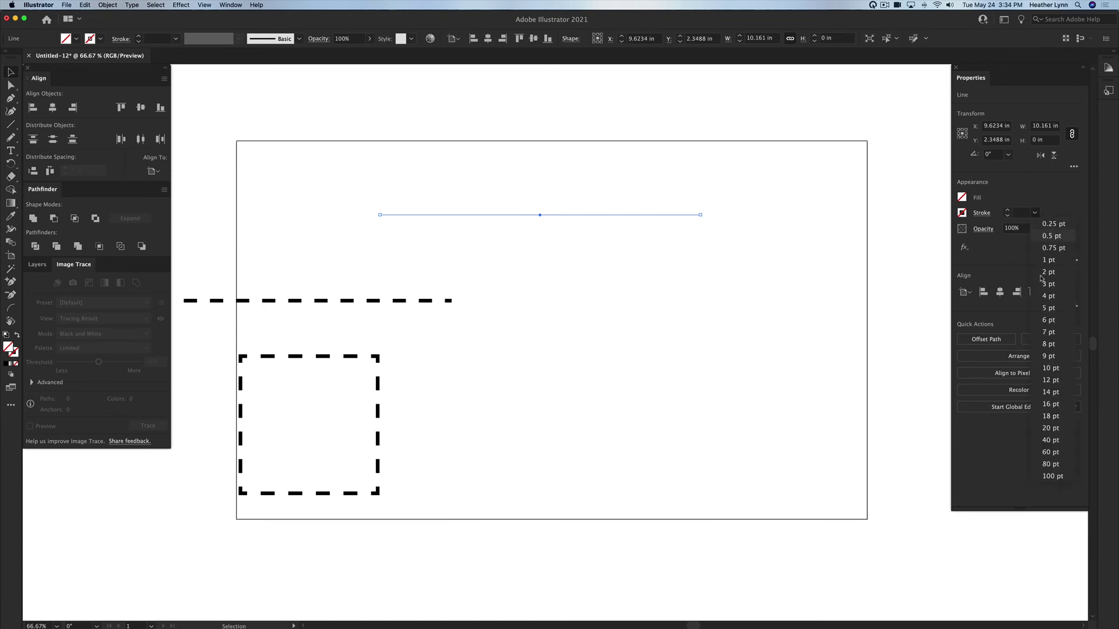
click(1060, 344)
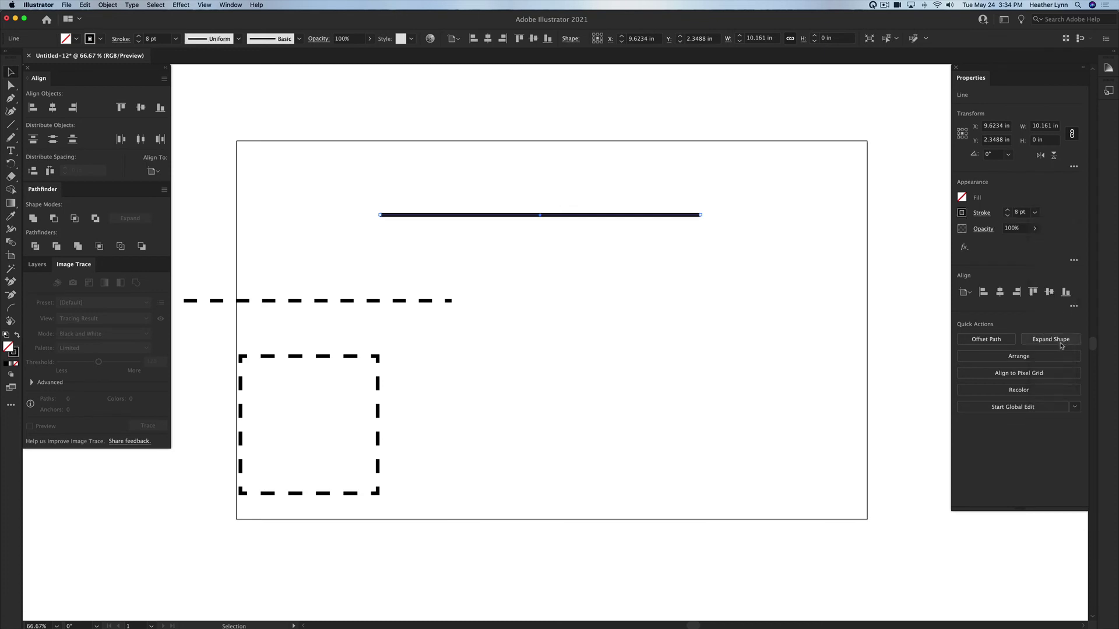
click(982, 213)
click(872, 290)
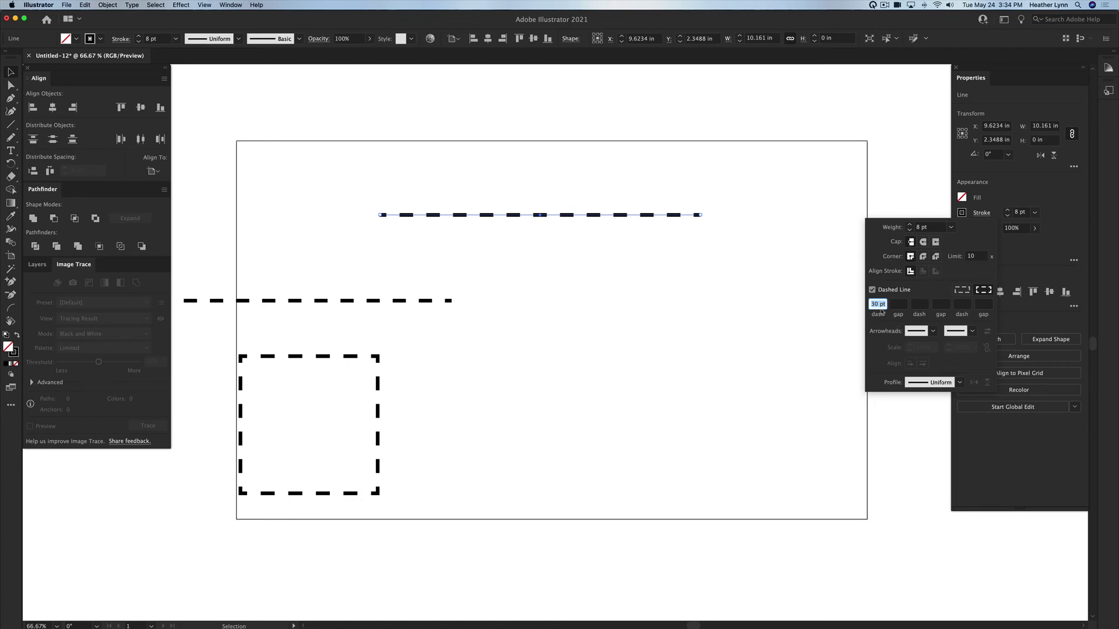
Enter the dash pattern 30, 15, 80, 15, 30, 15 pt in the Dashed Line fields
key(Tab)
text(15)
key(Tab)
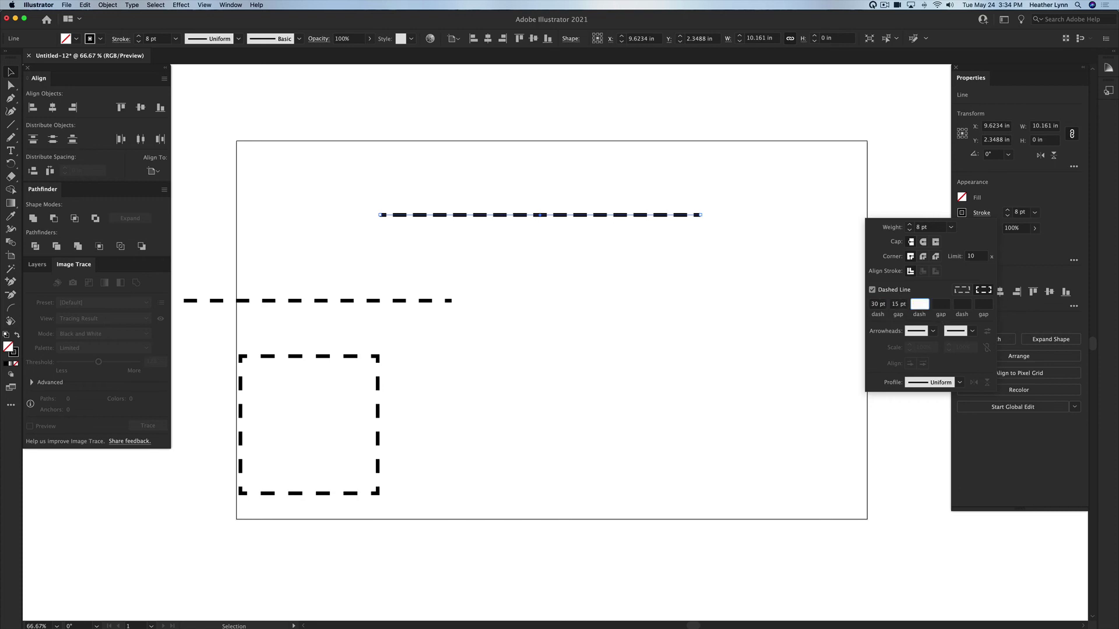
key(Tab)
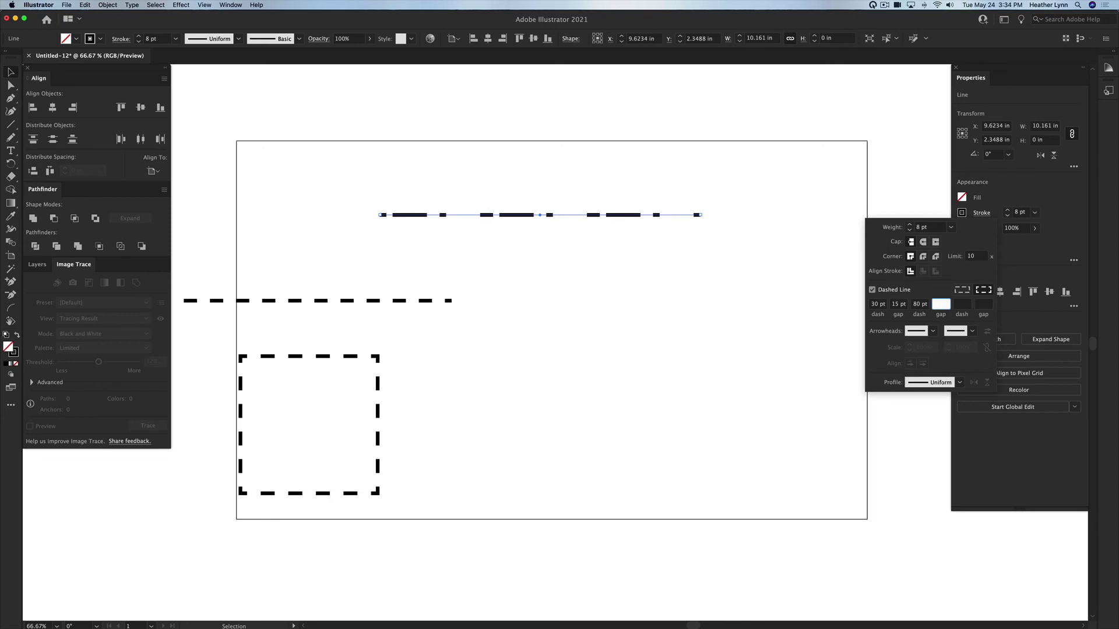
key(Tab)
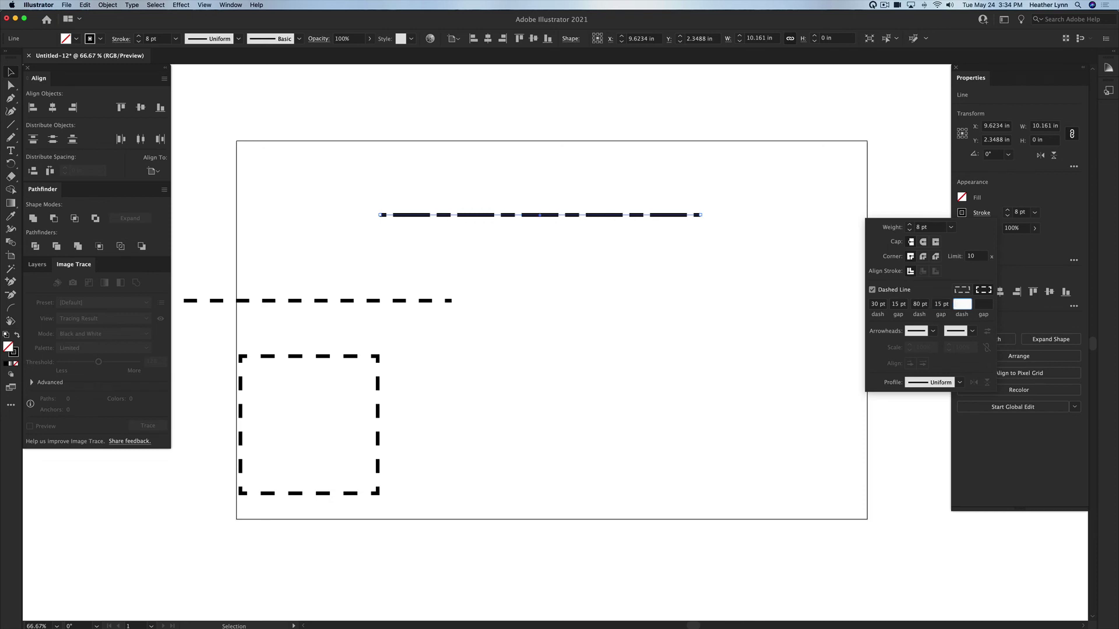
key(Tab)
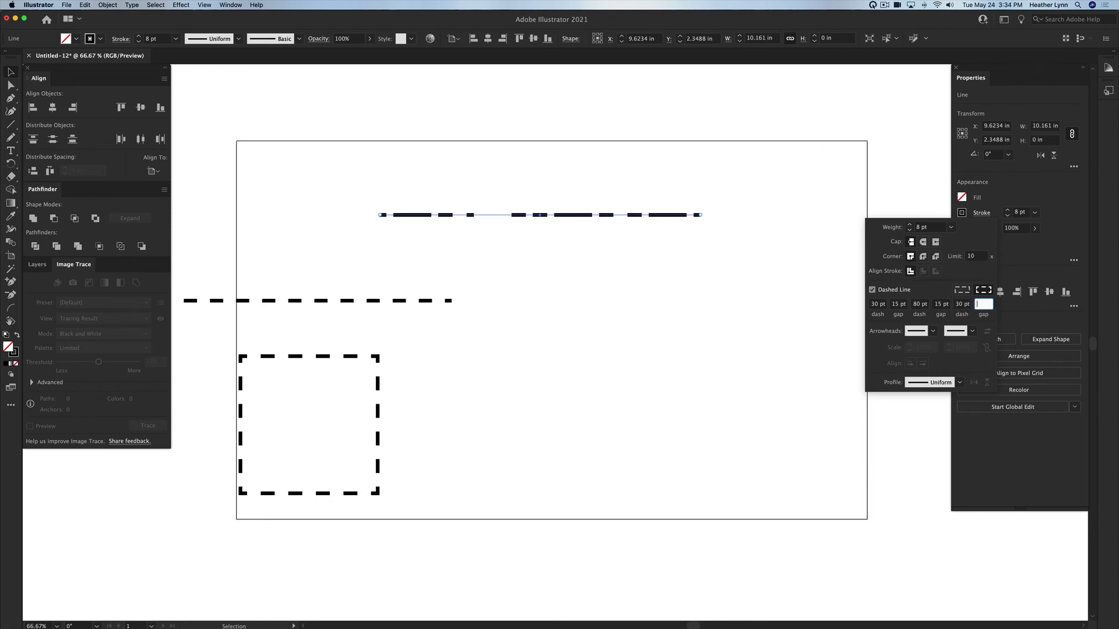
key(Tab)
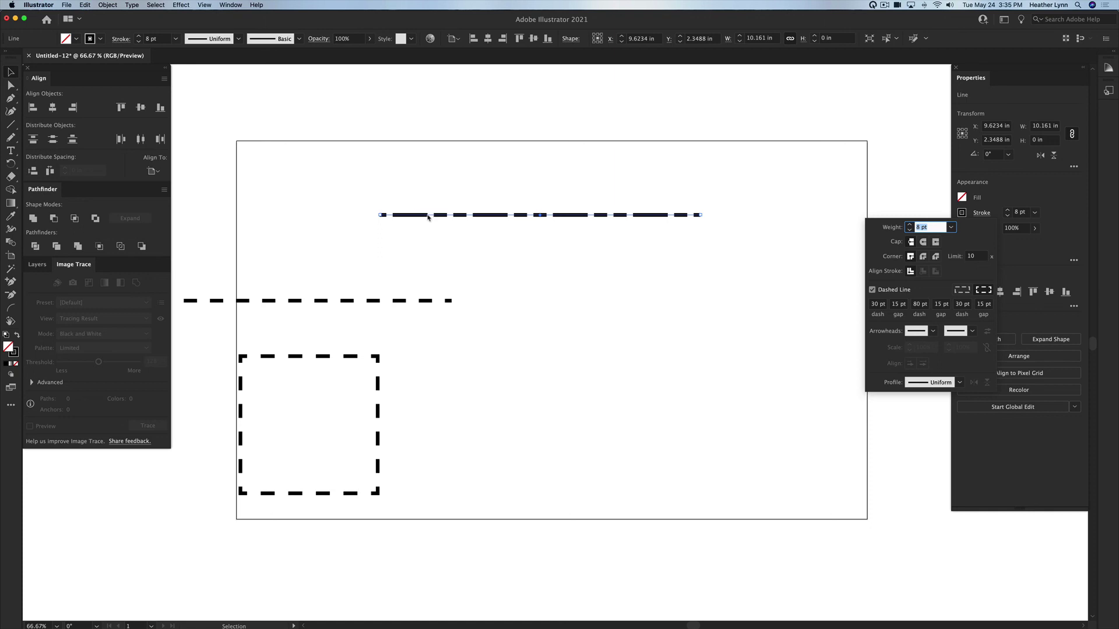
key(Escape)
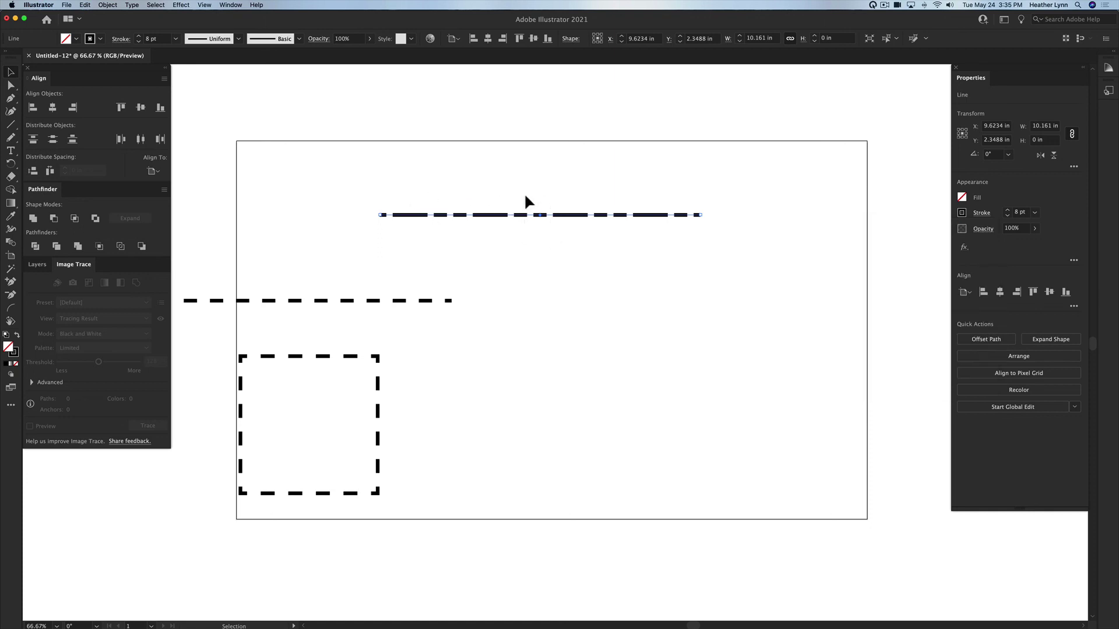
Expand Appearance, then Expand the custom-dashed top line into separate filled dash shapes, and deselect it
click(108, 4)
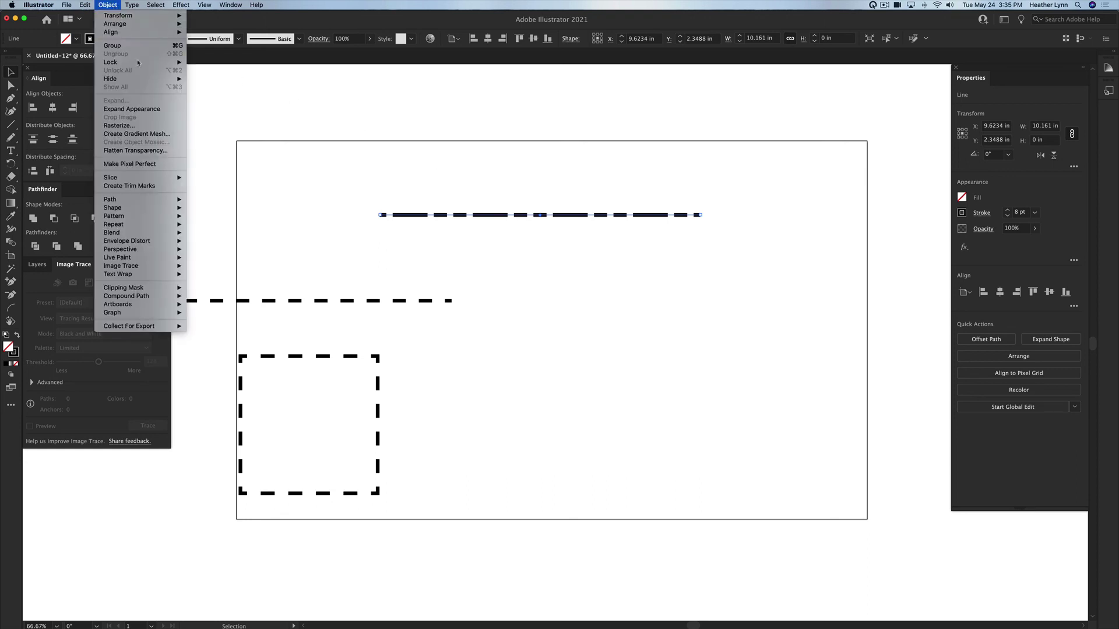
click(146, 109)
click(108, 5)
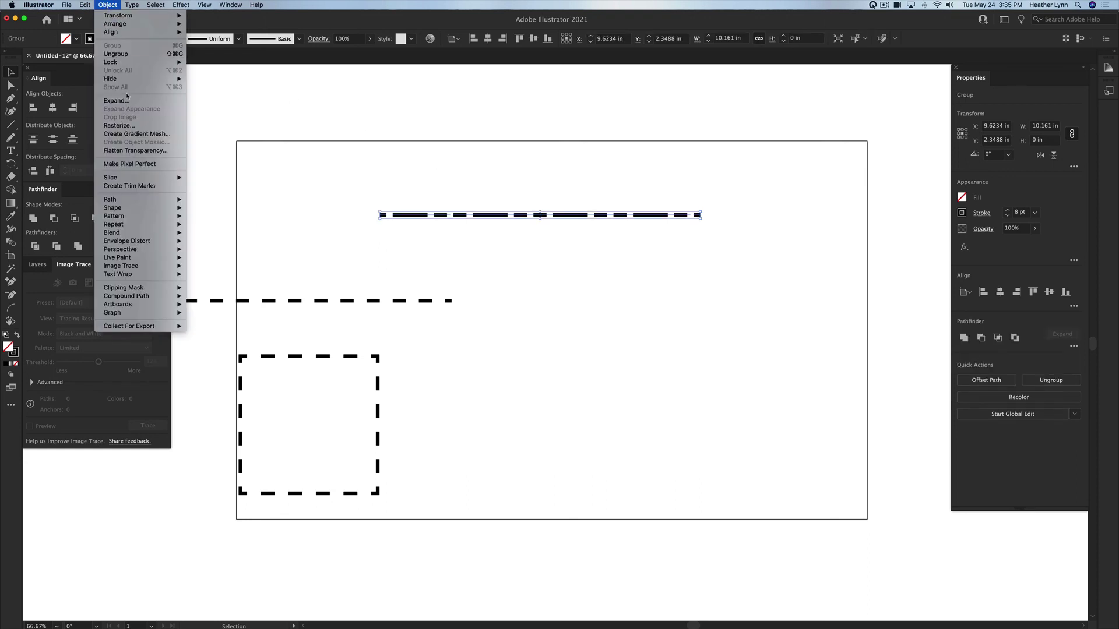
click(129, 103)
click(585, 242)
click(602, 250)
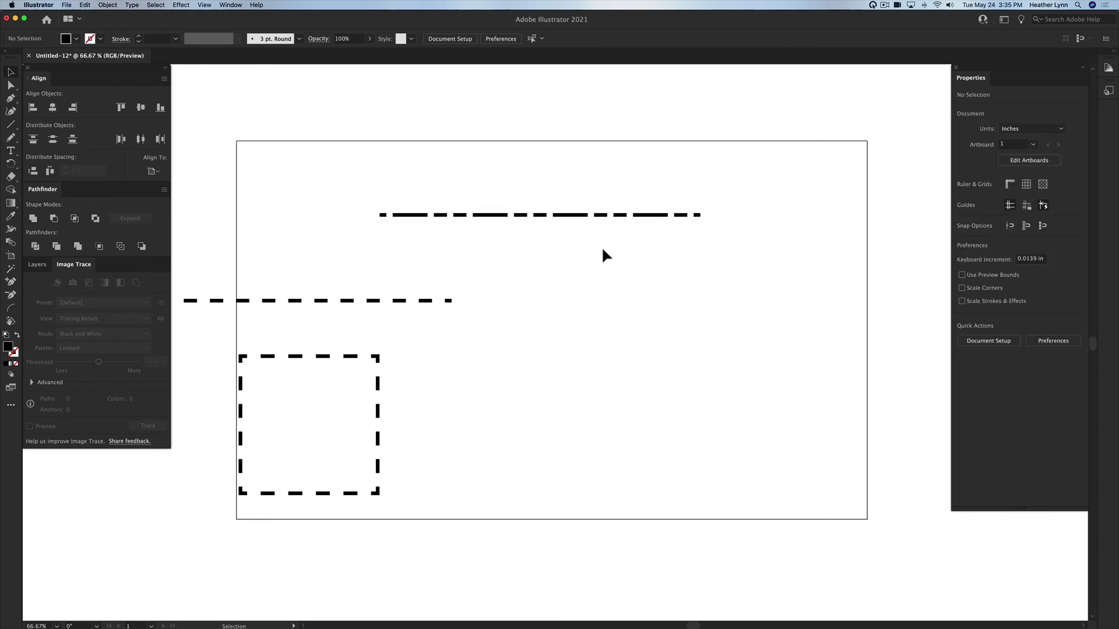